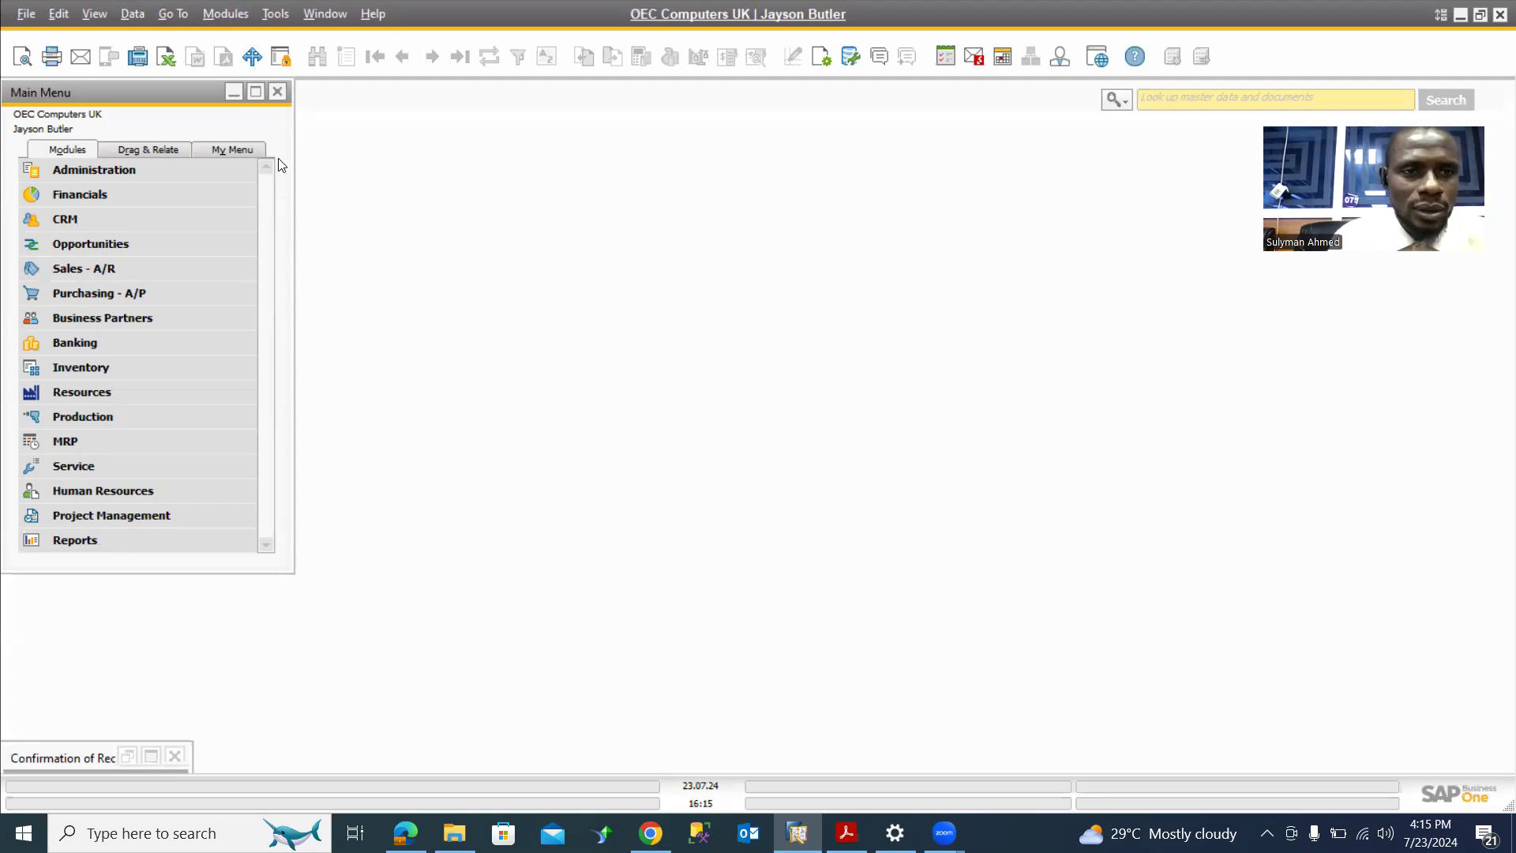
# Step: Open a new sales Delivery document in a maximized window and choose Microchips as the customer
pyautogui.moveTo(267, 124)
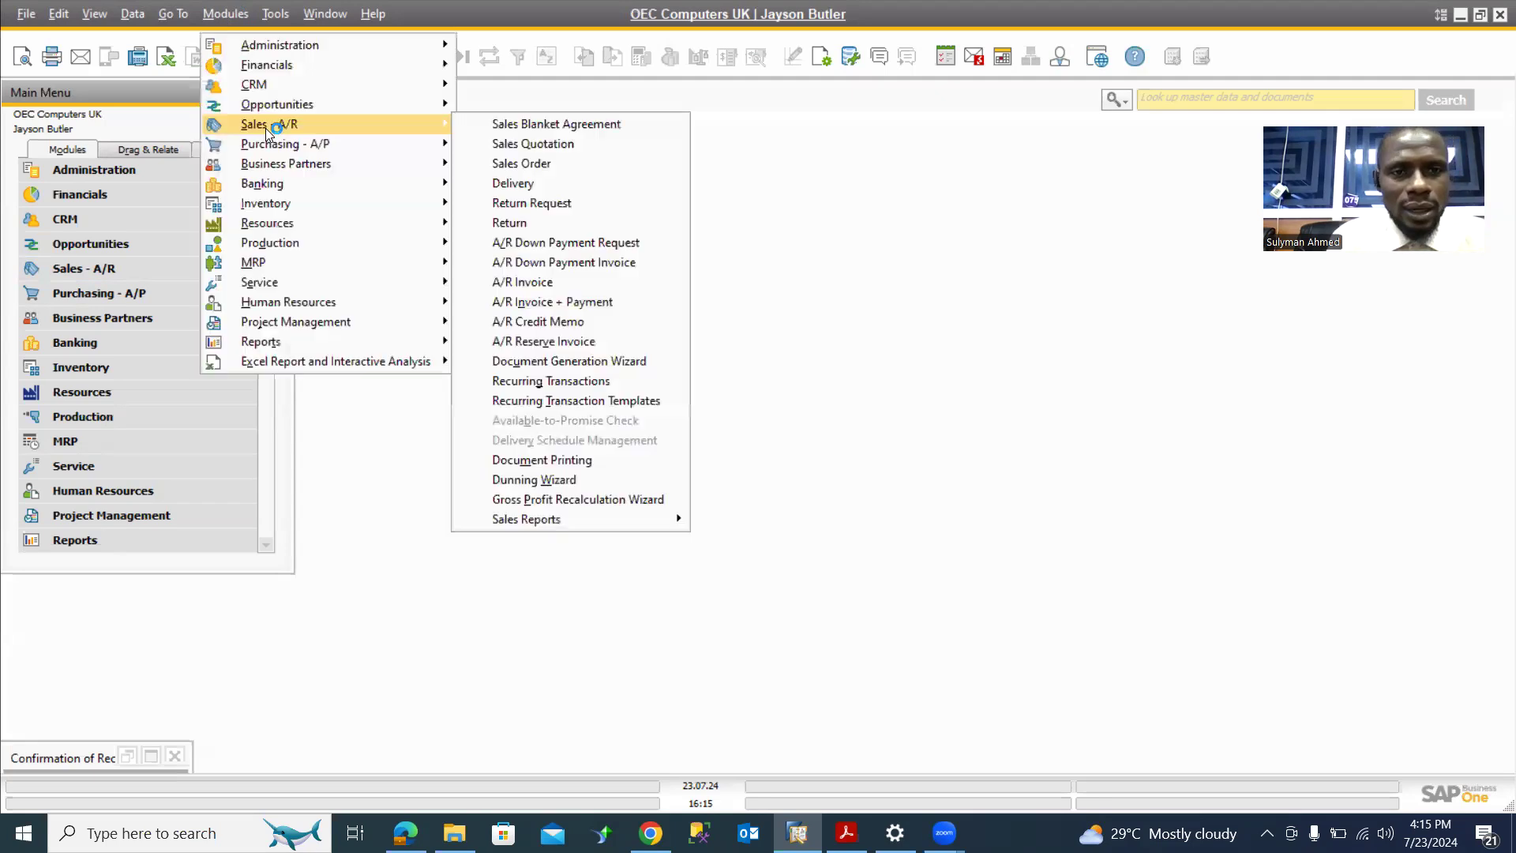
pyautogui.click(514, 184)
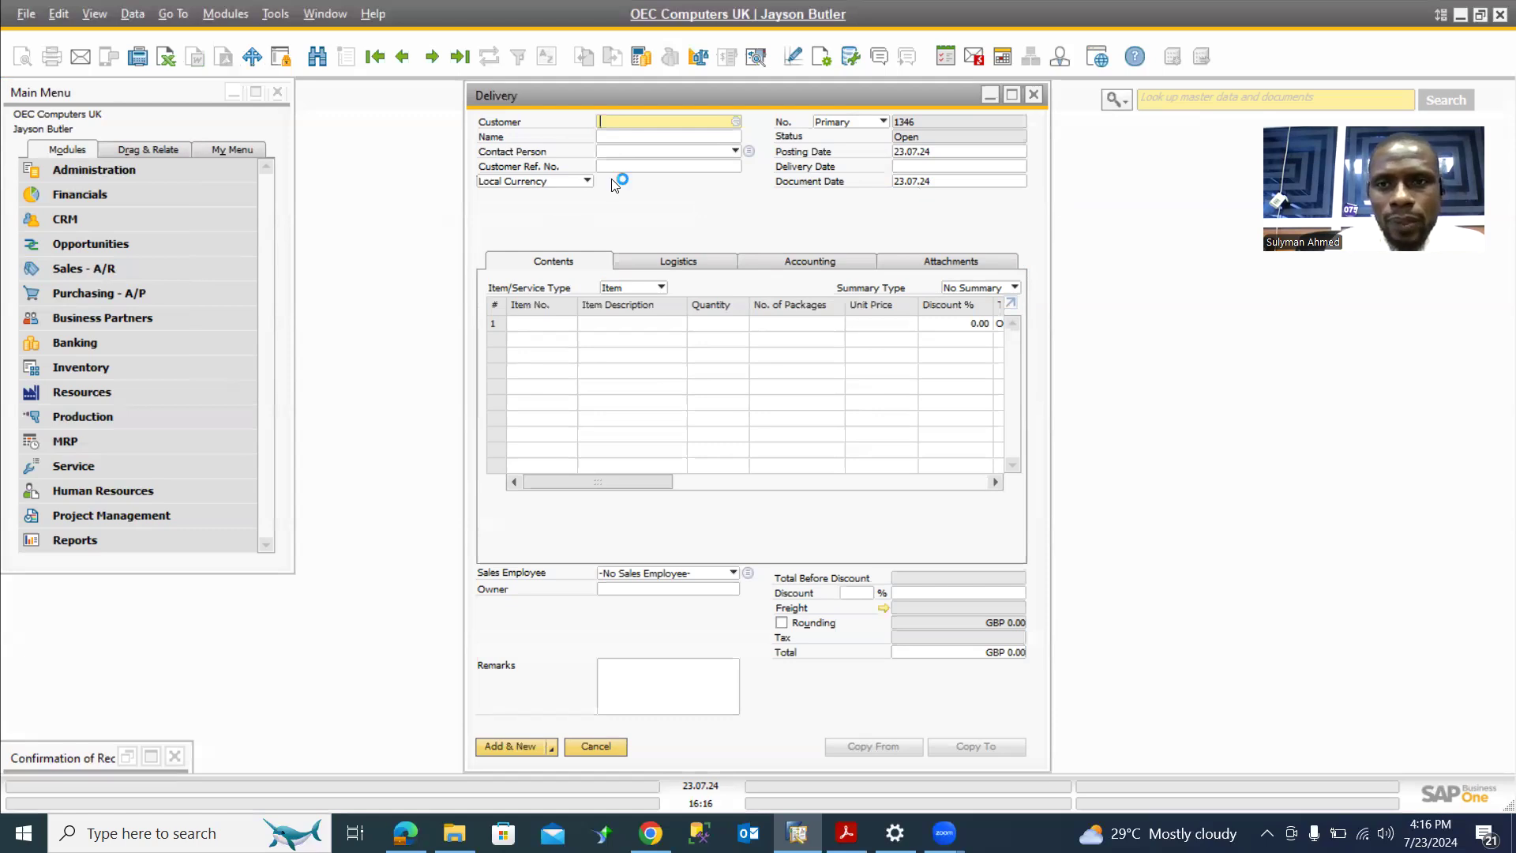
pyautogui.click(1011, 95)
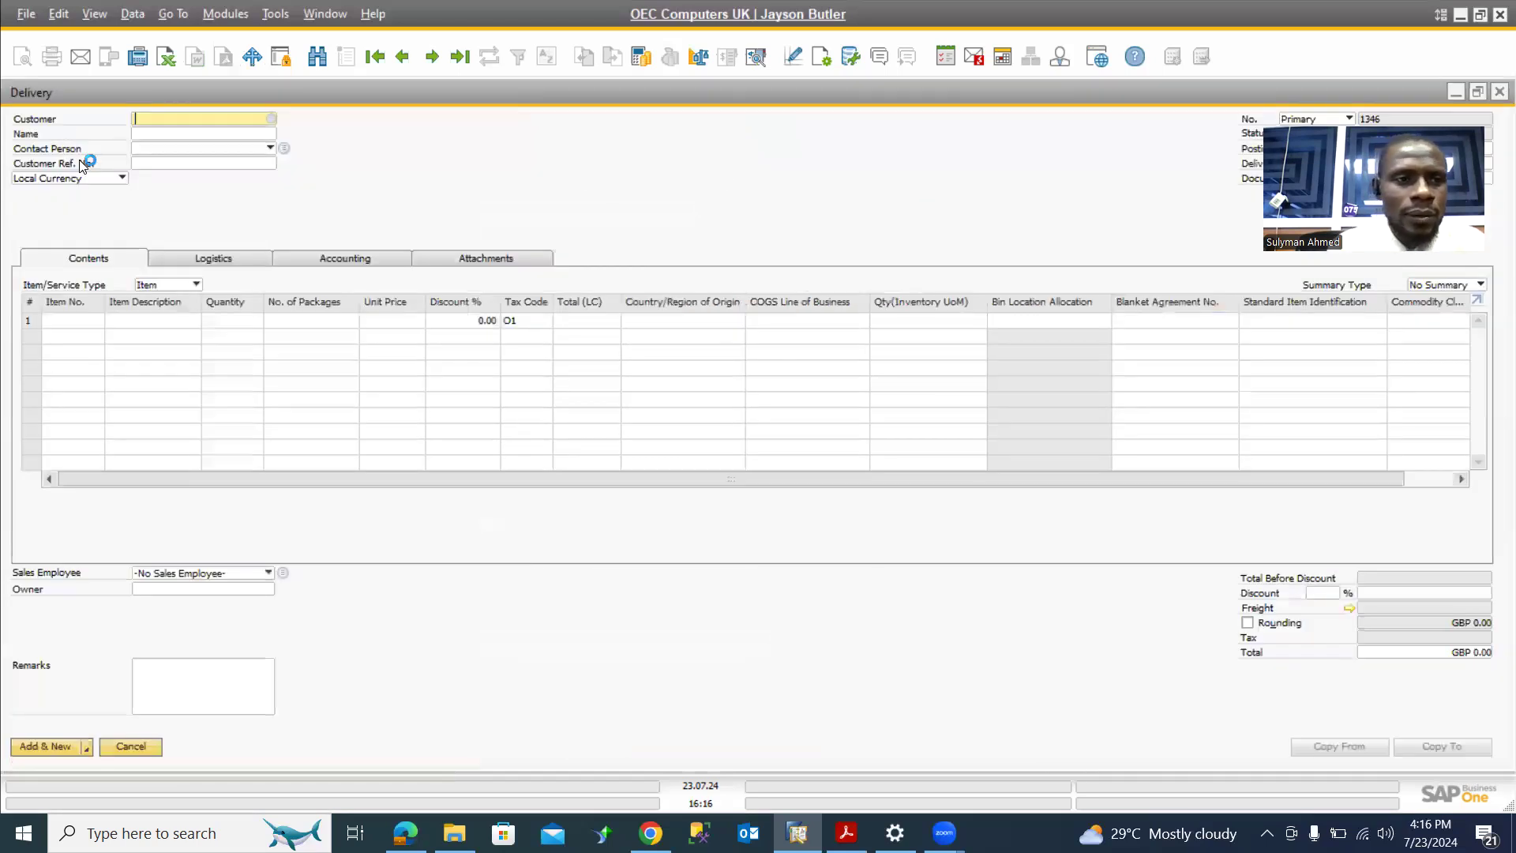
pyautogui.click(269, 119)
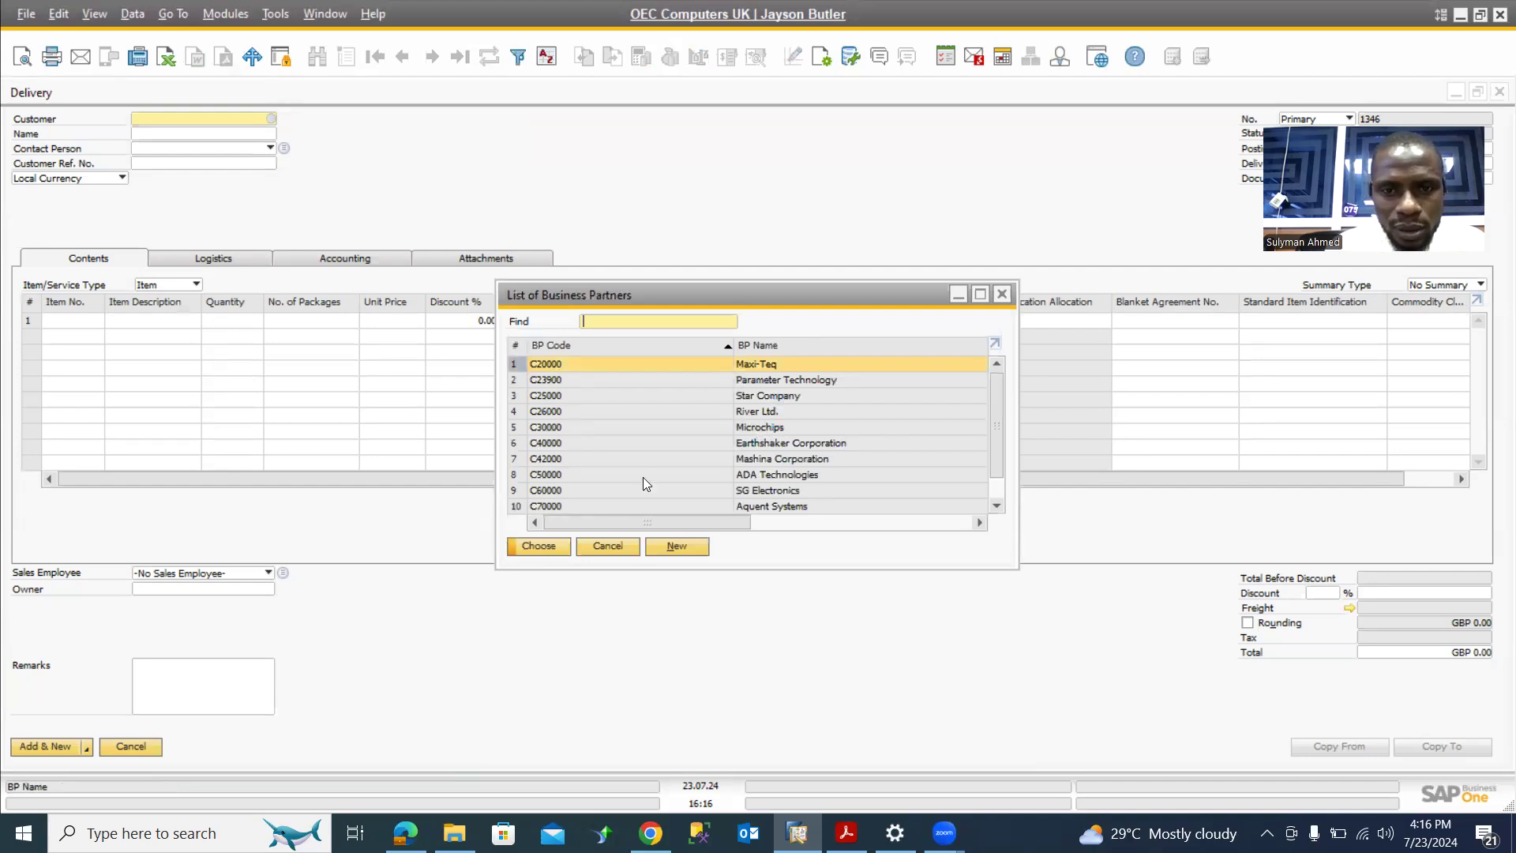
pyautogui.click(544, 548)
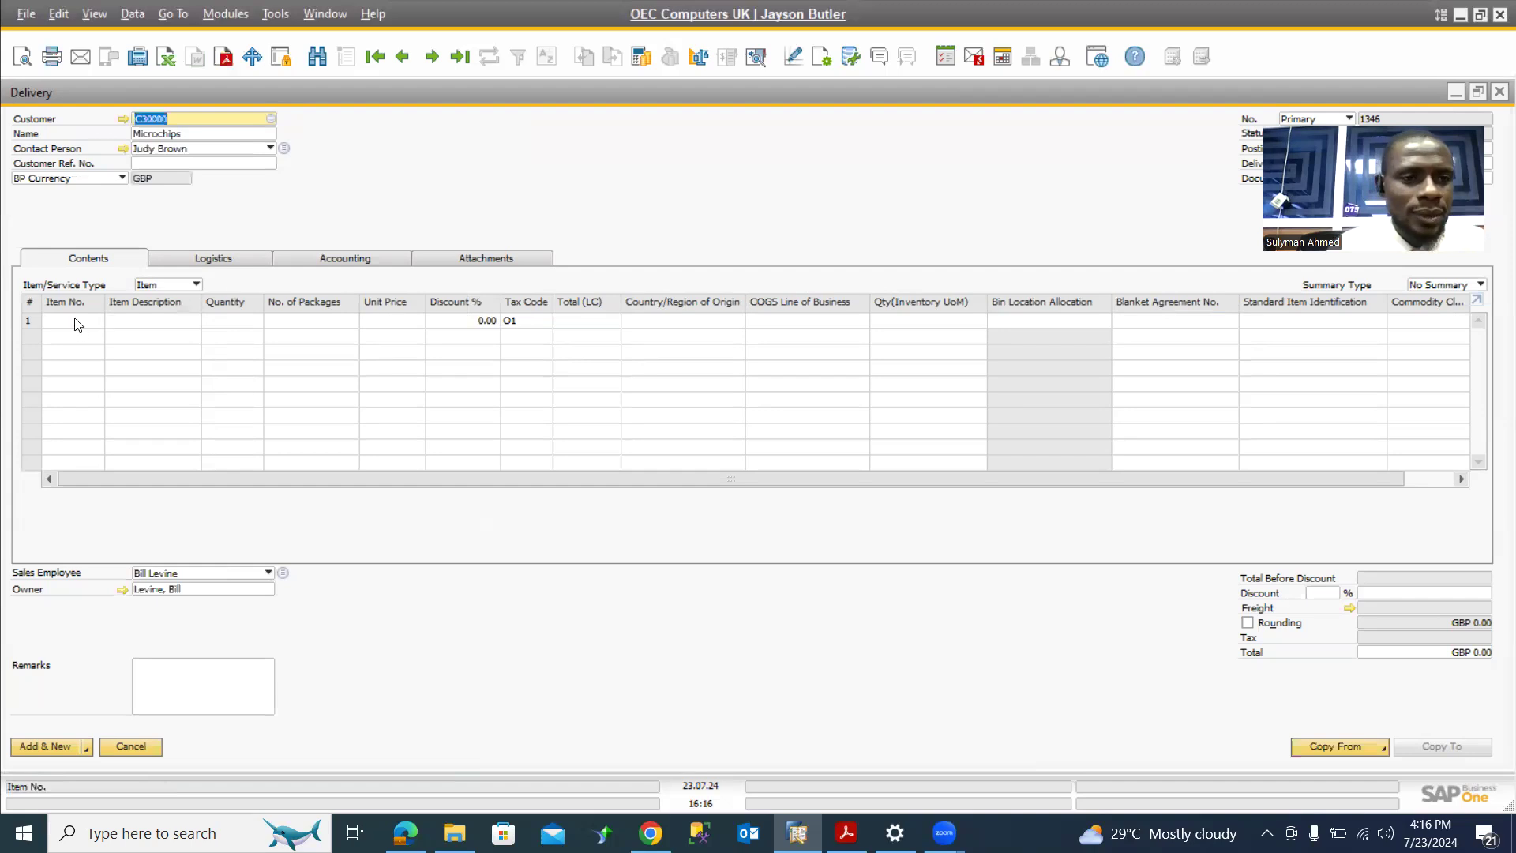
# Step: Add item A00006, Rainbow 1200 Laser Series, to the first row of the delivery from the item list
pyautogui.click(75, 319)
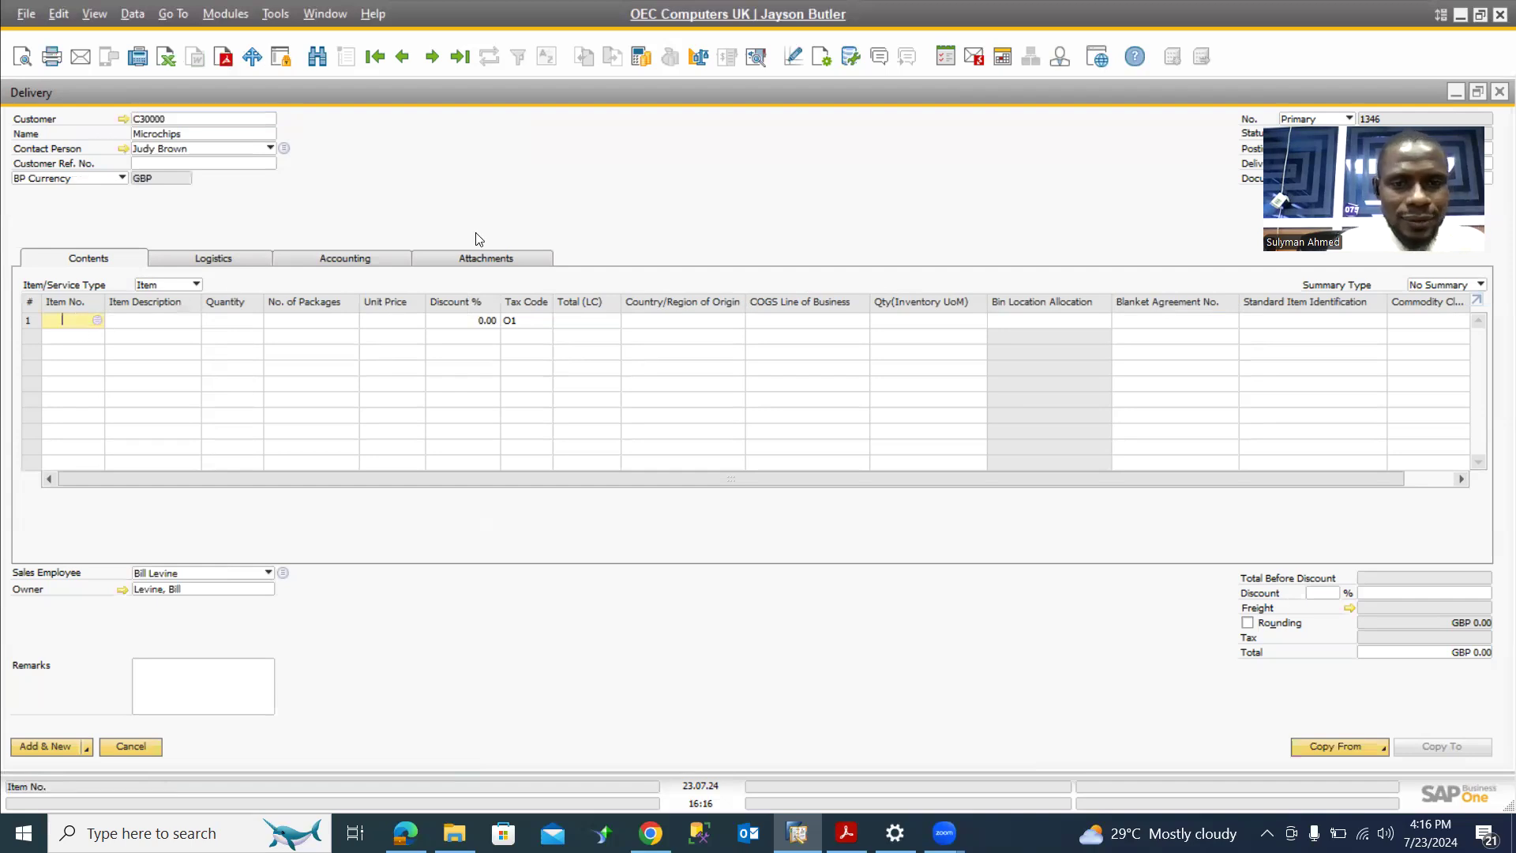
pyautogui.press('Tab')
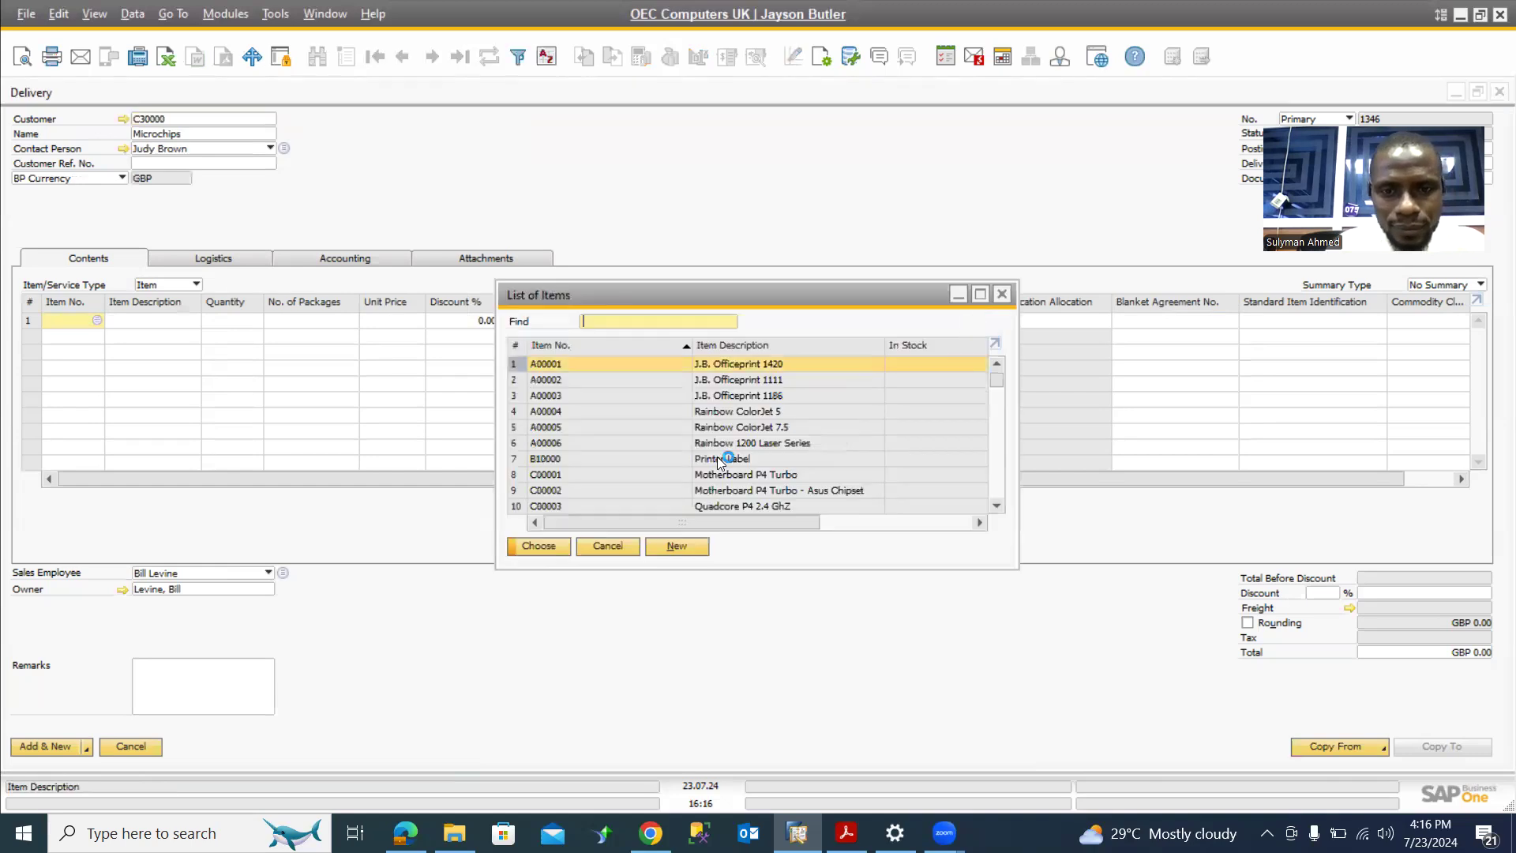
pyautogui.scroll(-3, 719, 459)
pyautogui.scroll(1, 721, 462)
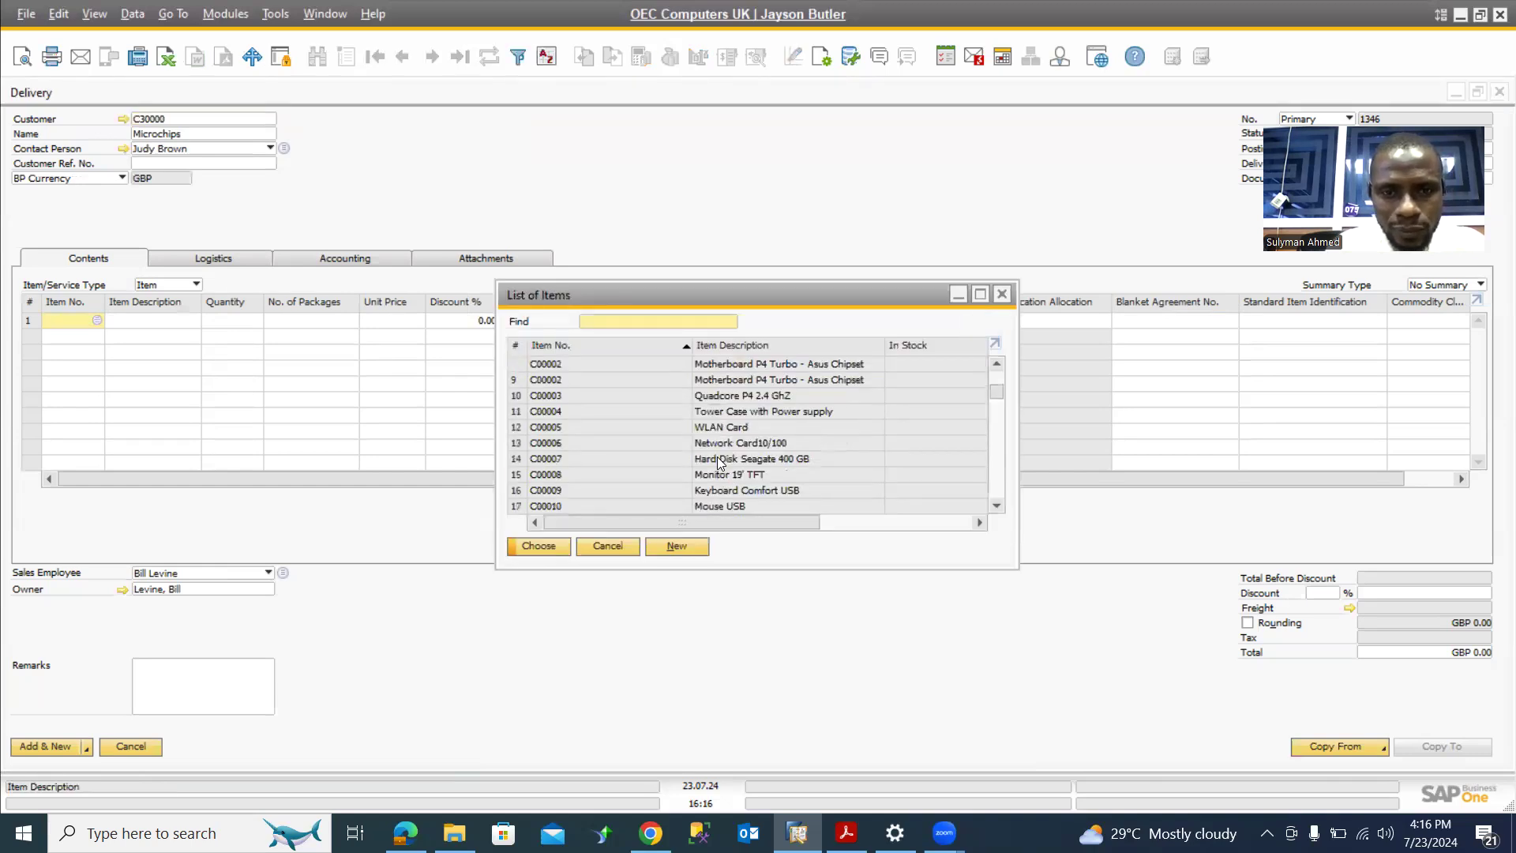
pyautogui.scroll(2, 721, 463)
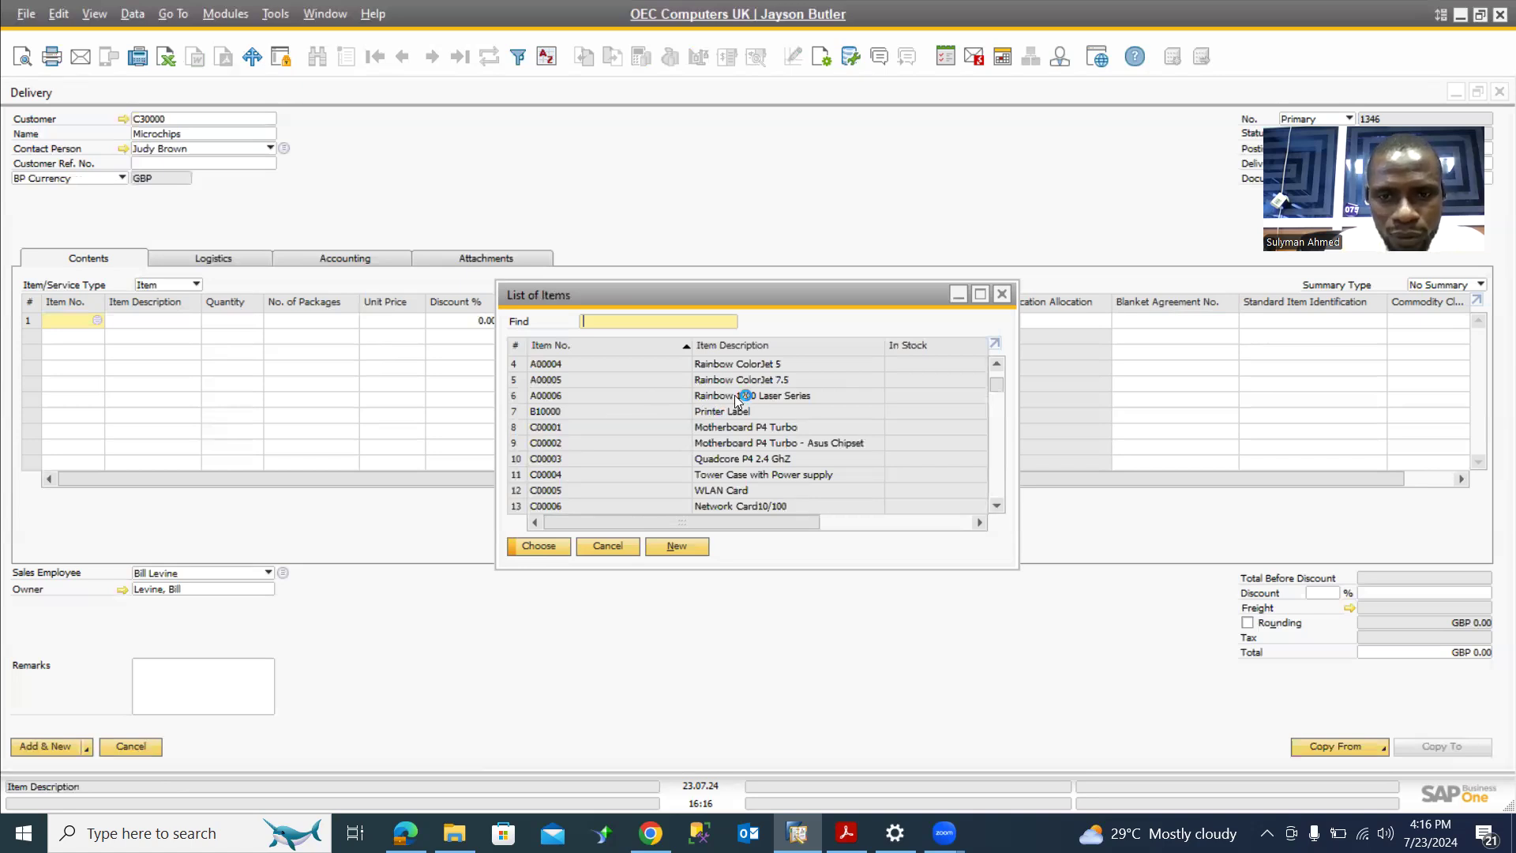
pyautogui.click(794, 397)
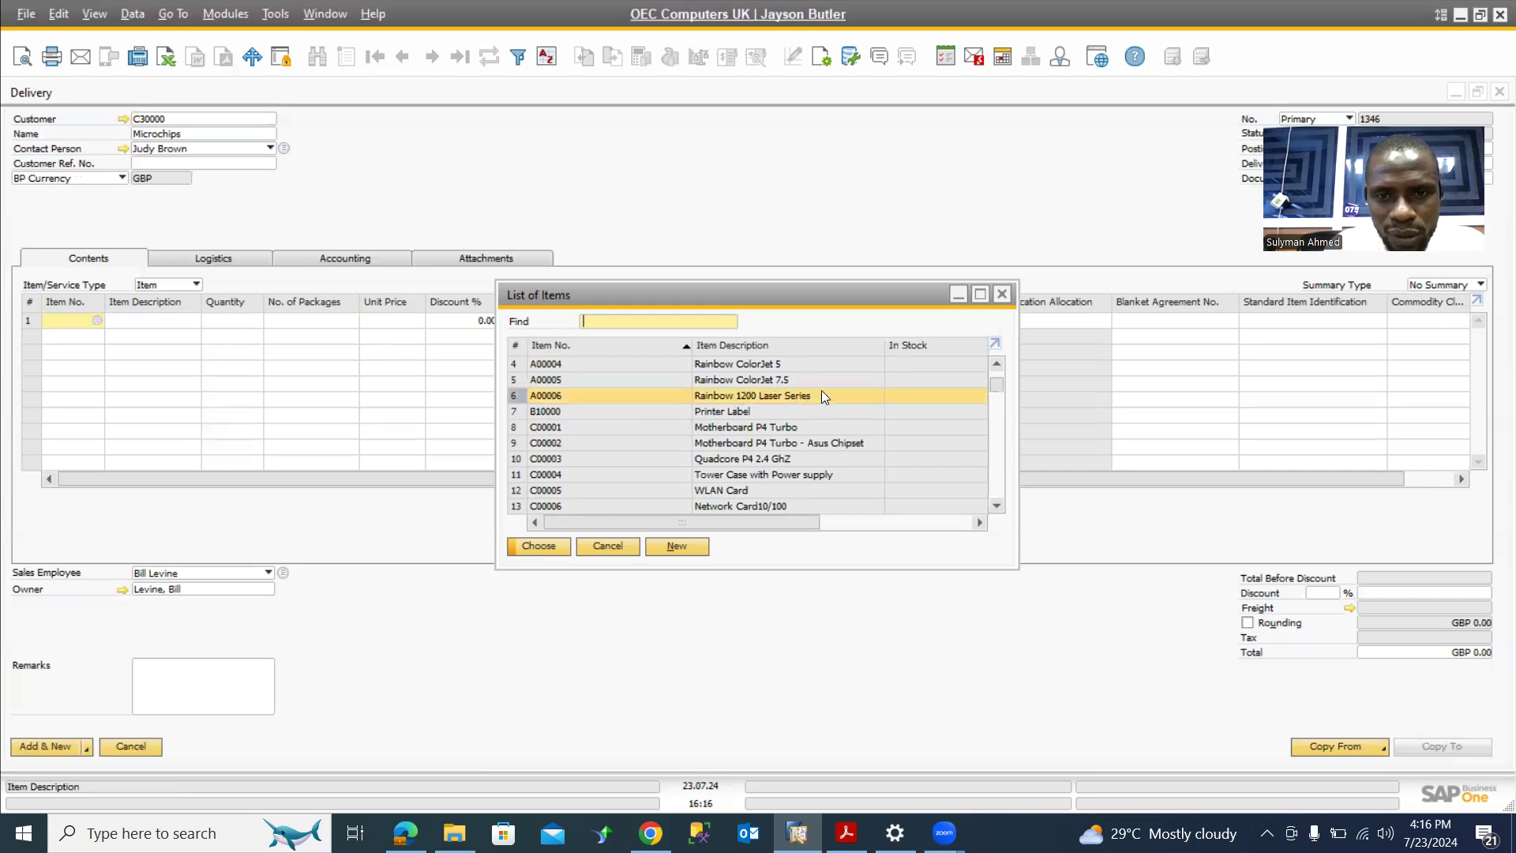
pyautogui.click(531, 547)
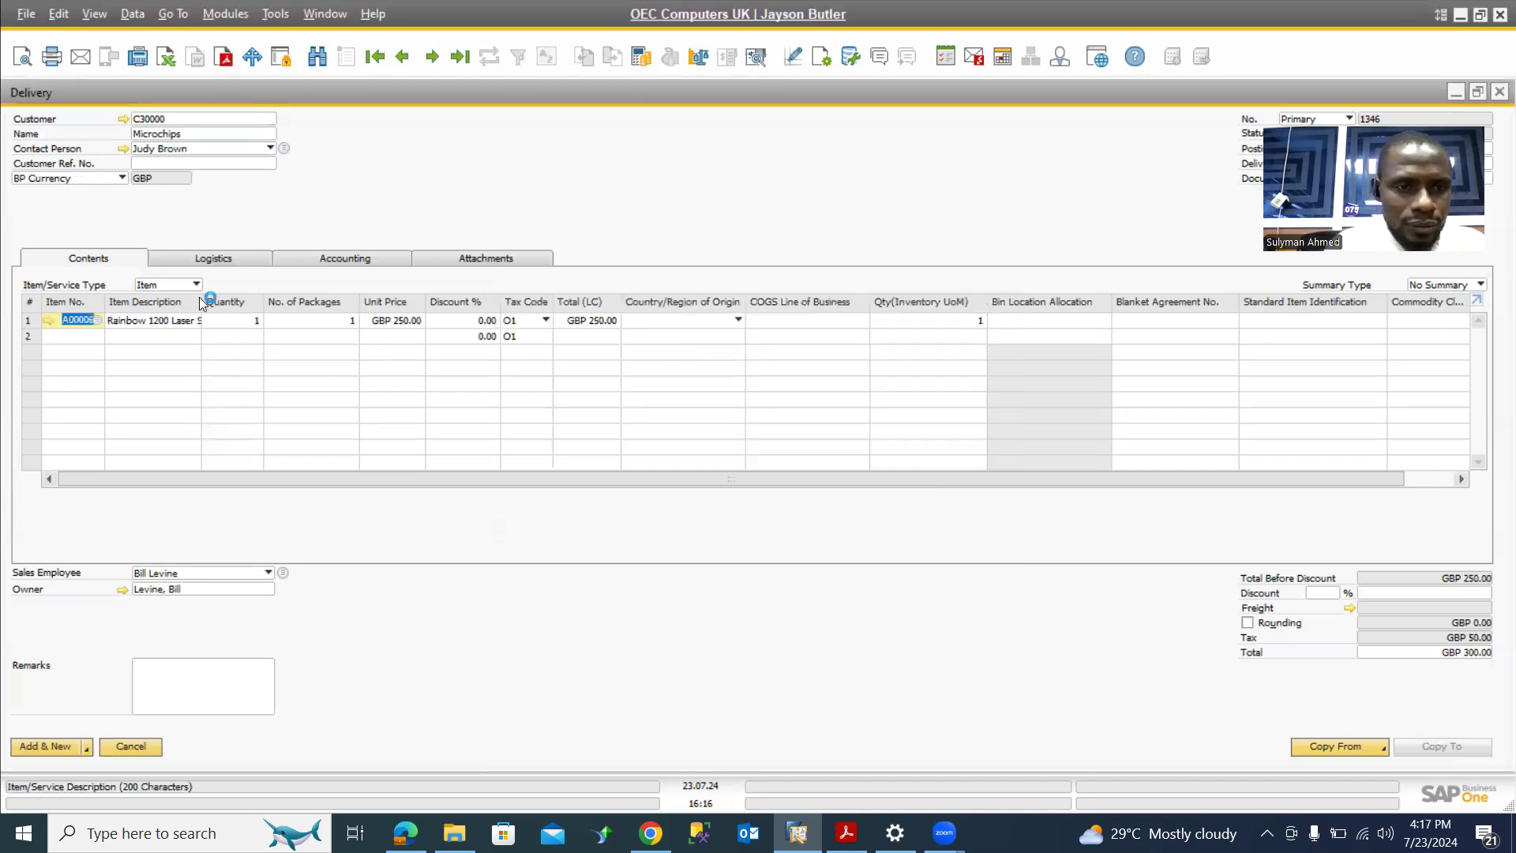
# Step: Set the laser printer row's quantity to 20 and its tax code to Exempt Output (X0), widening the item description column
pyautogui.moveTo(213, 309); pyautogui.dragTo(238, 315)
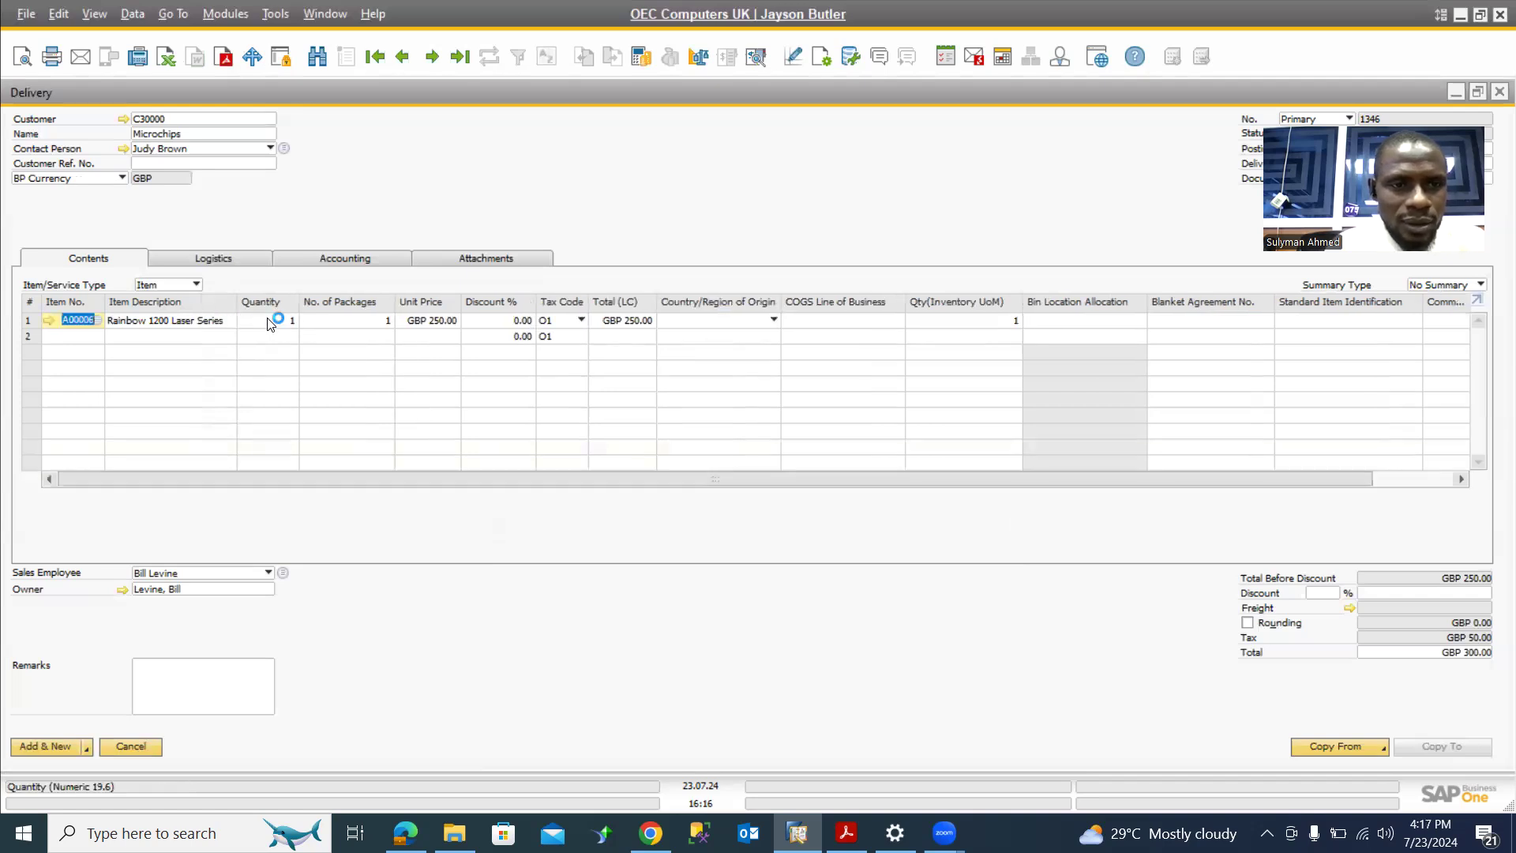
pyautogui.click(269, 319)
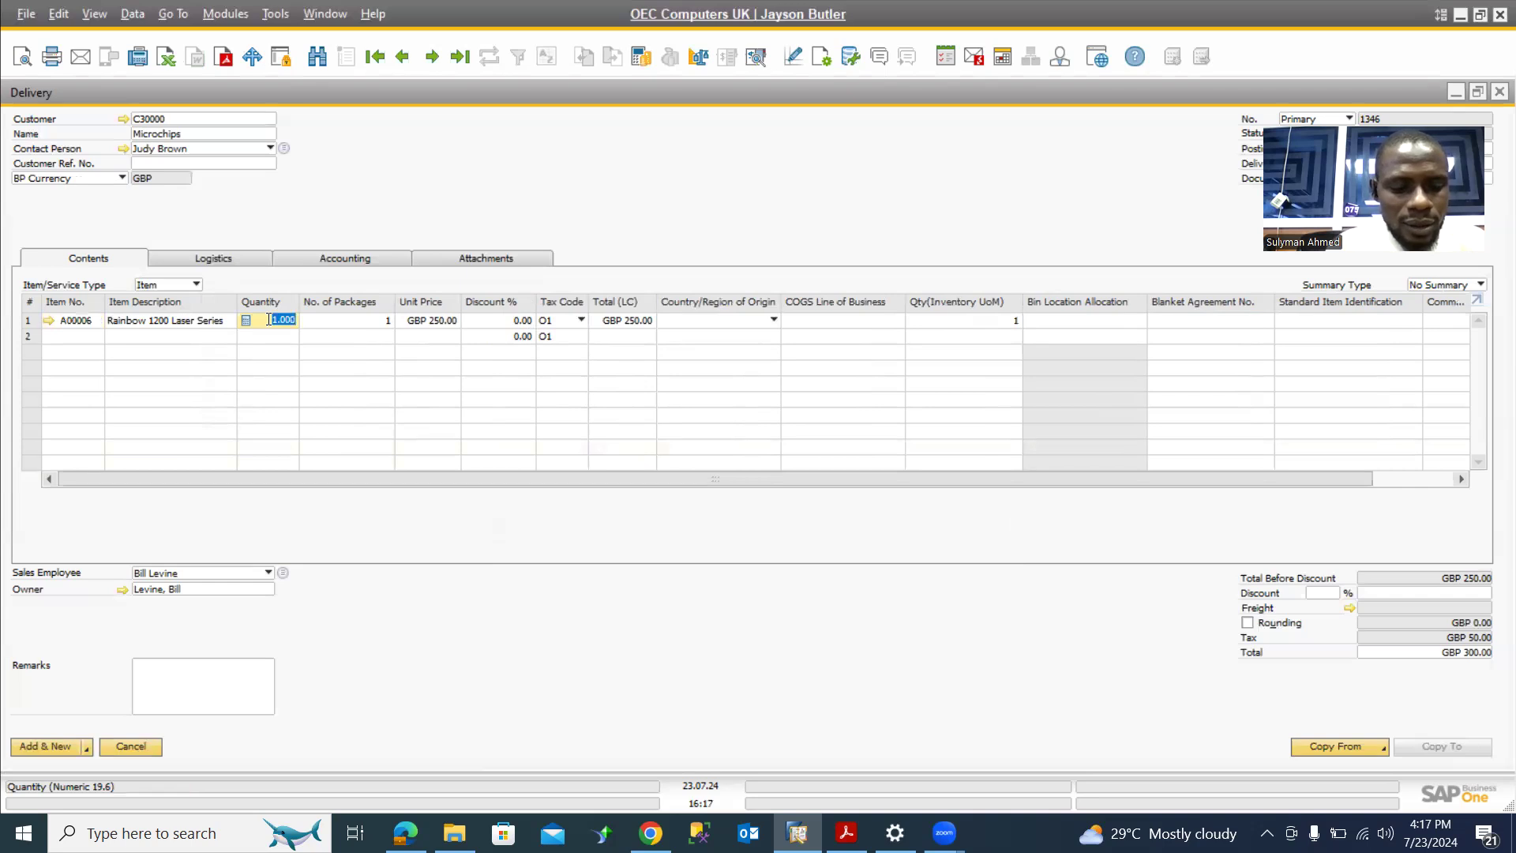
pyautogui.write('20')
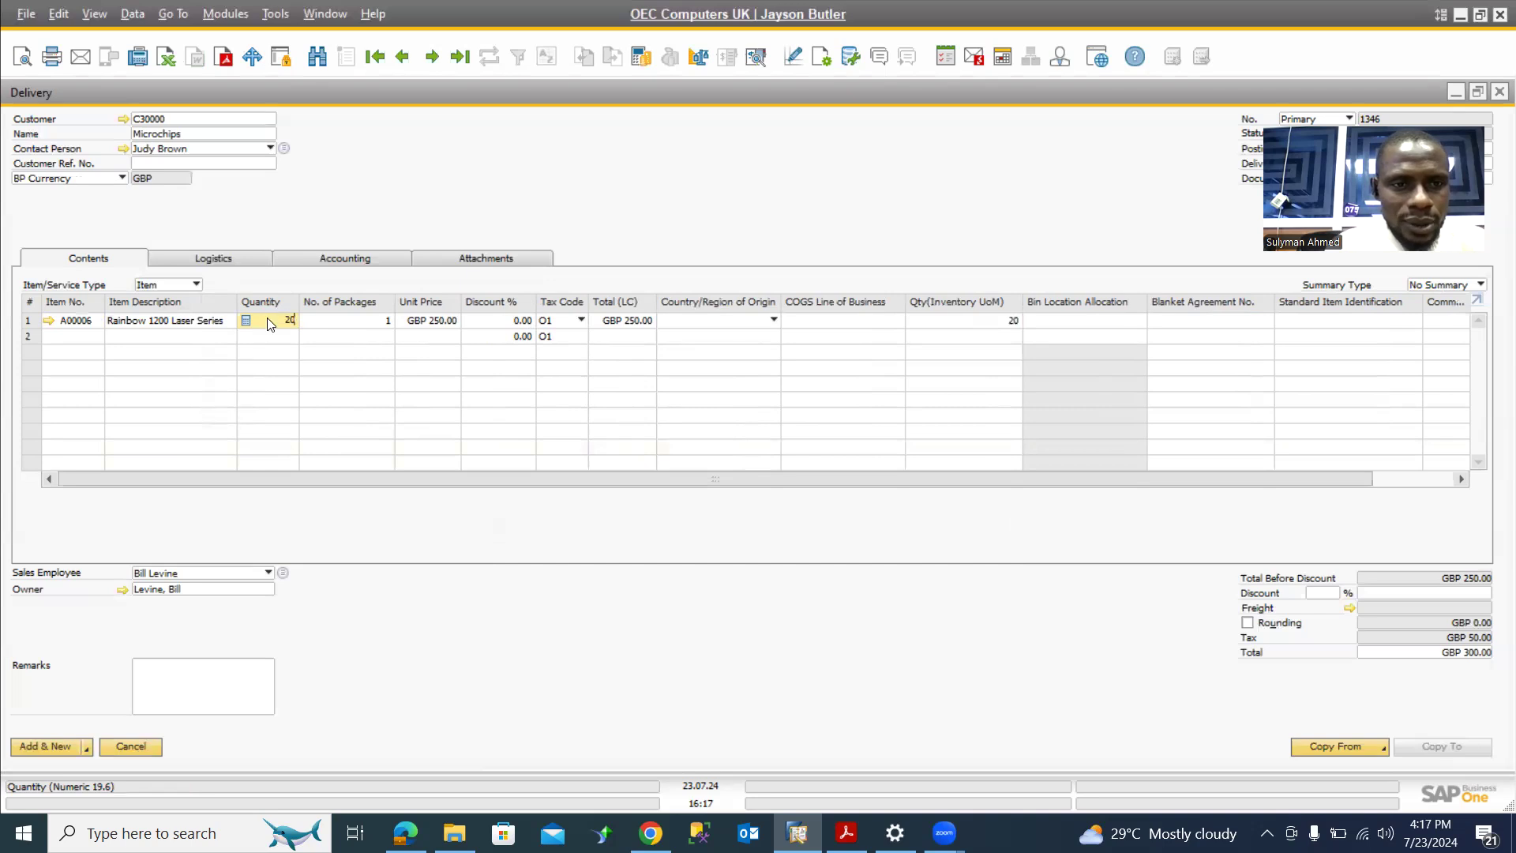
pyautogui.press('Tab')
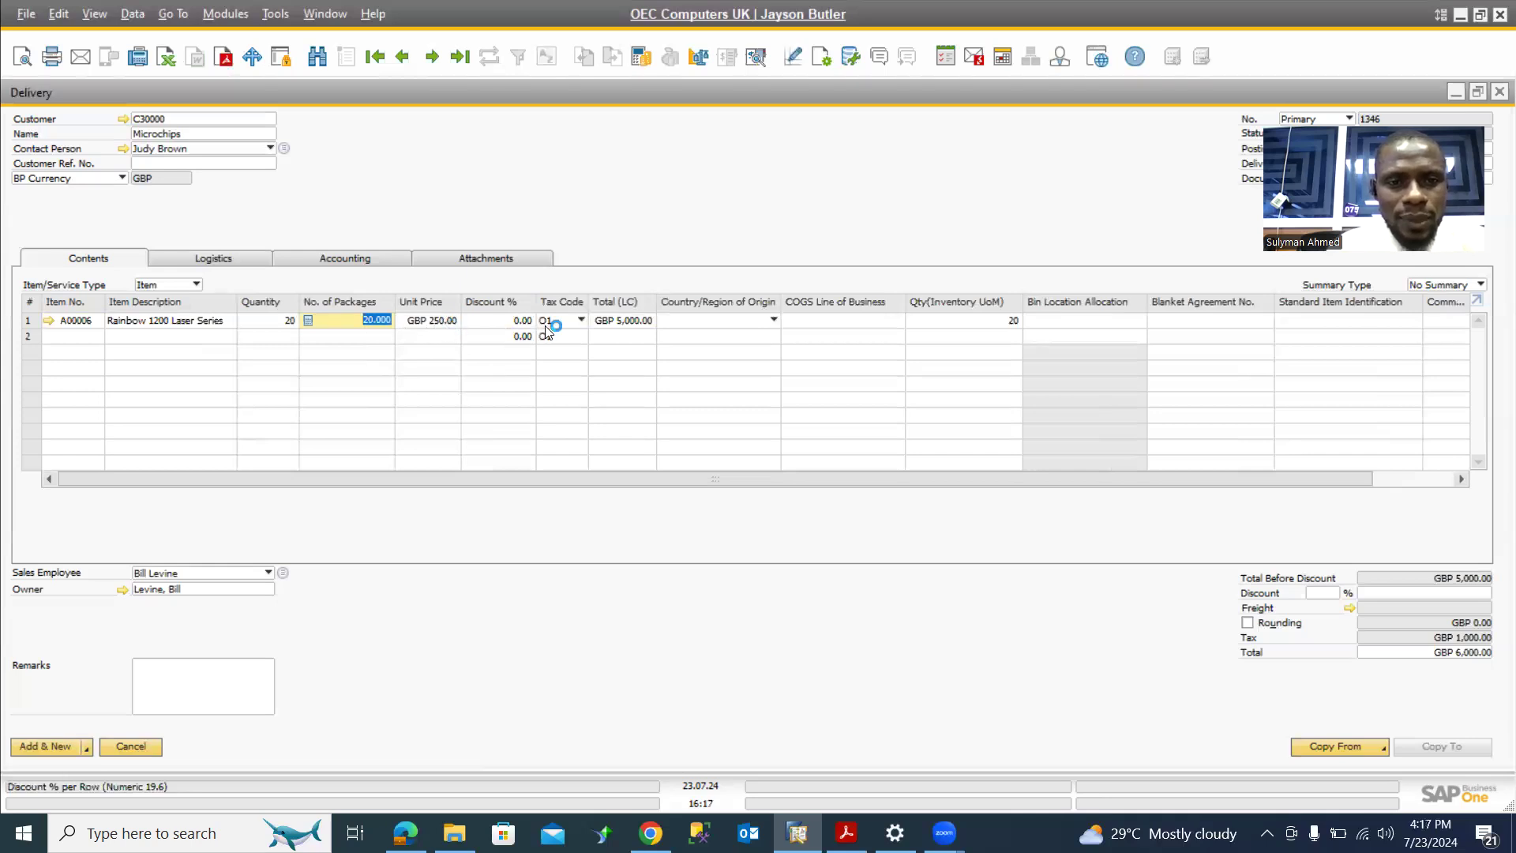
pyautogui.click(577, 321)
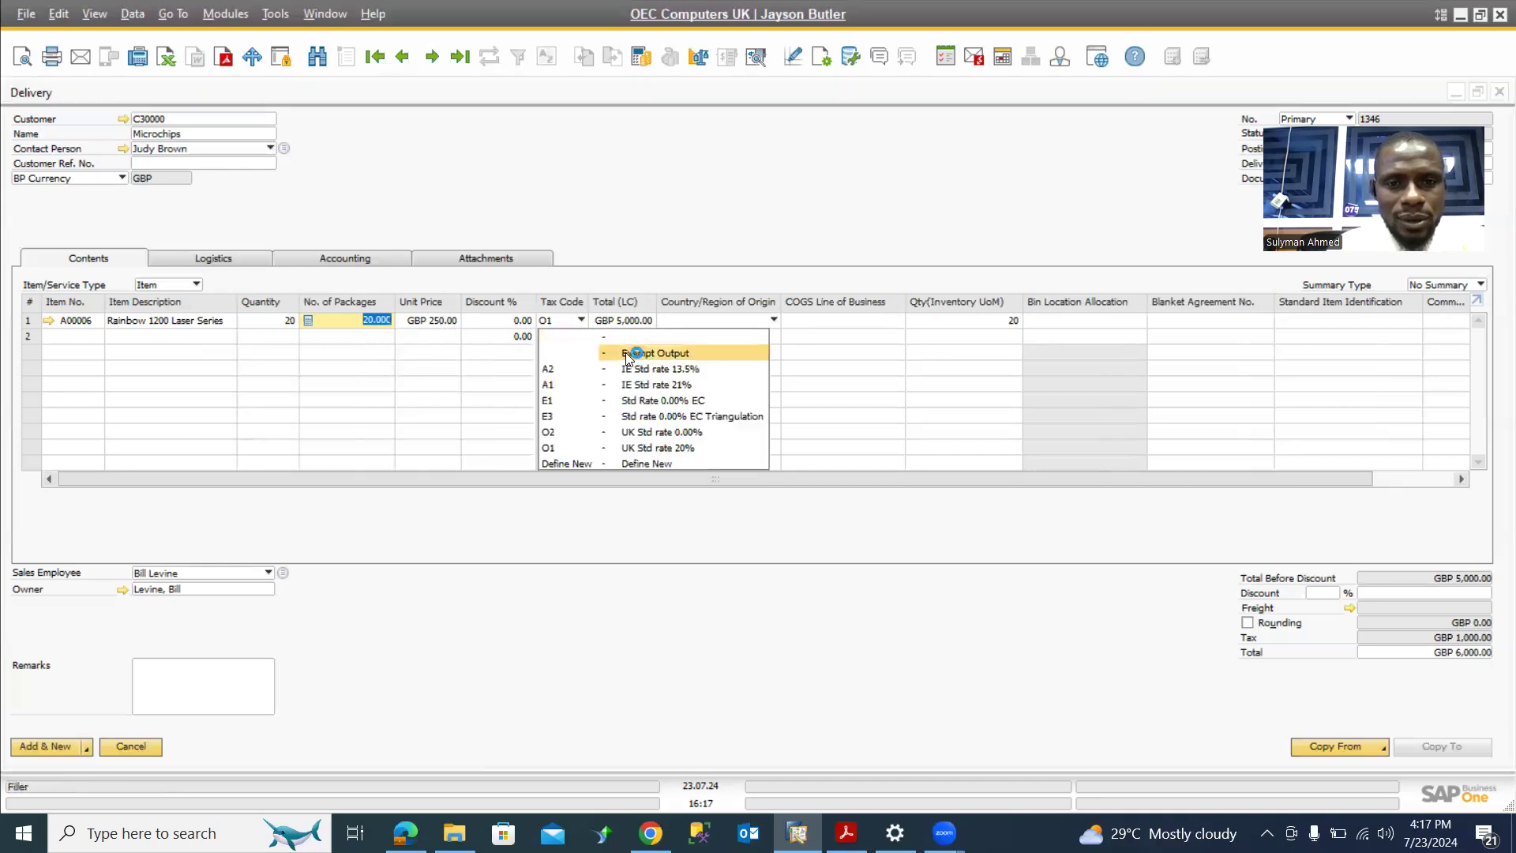
pyautogui.click(679, 351)
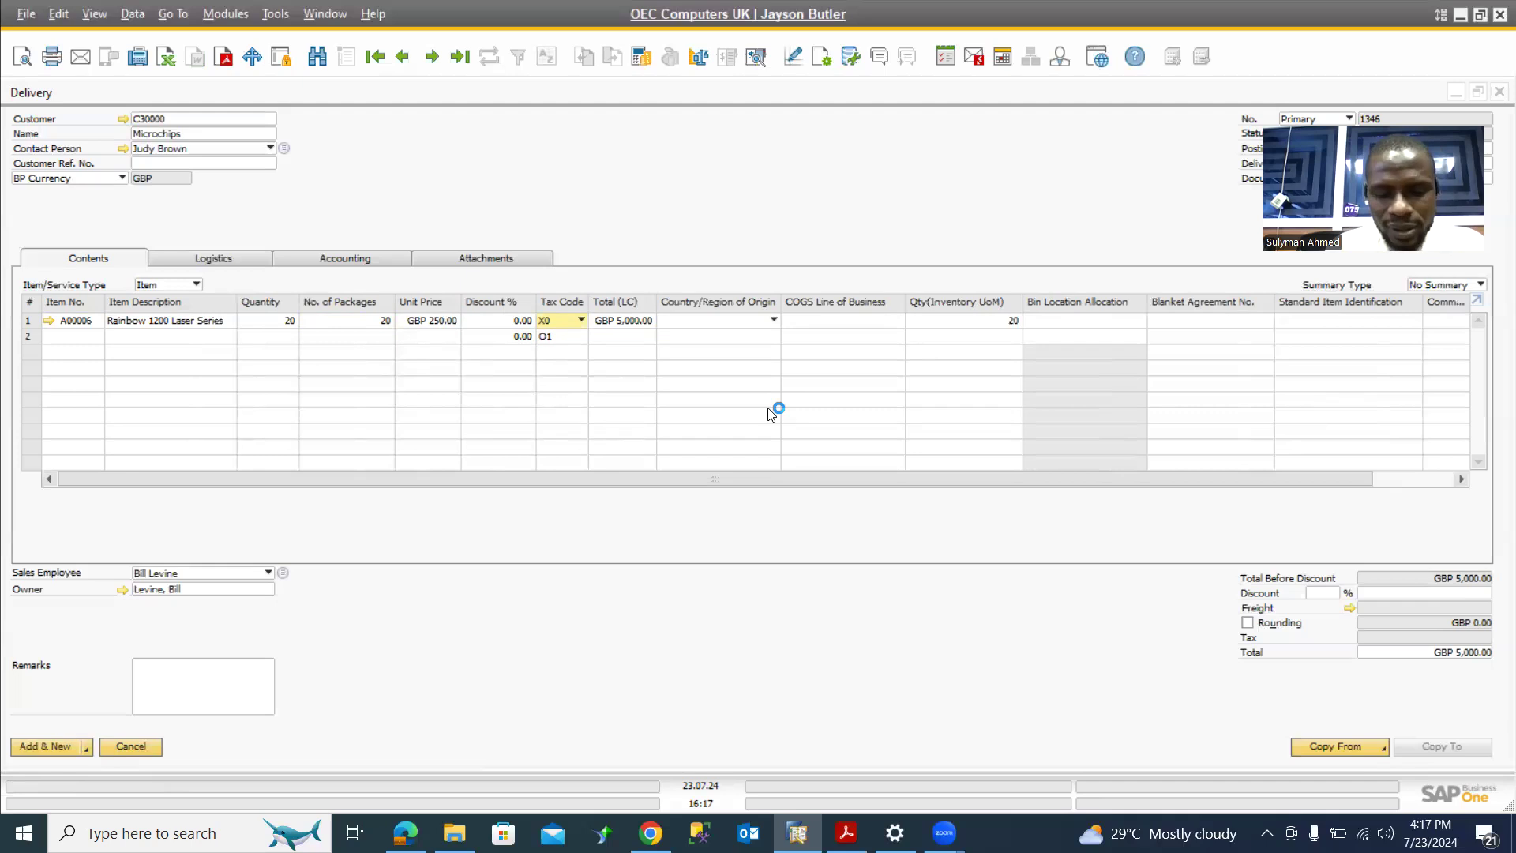
# Step: Automatically select serial numbers for the 20 printers, update the selection and add the delivery
pyautogui.moveTo(1342, 118); pyautogui.dragTo(1013, 117)
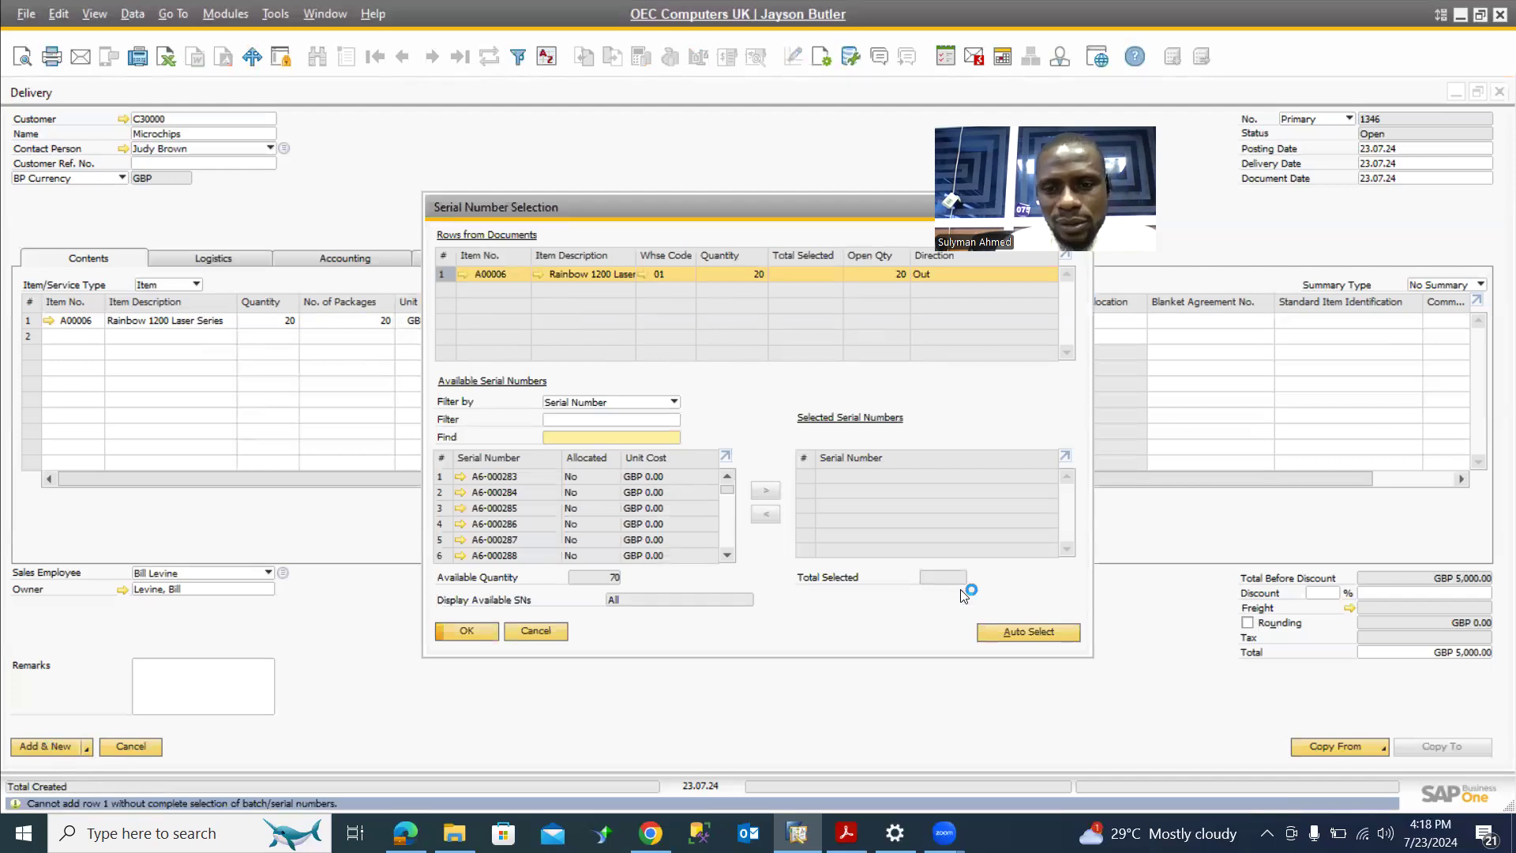
pyautogui.click(1025, 631)
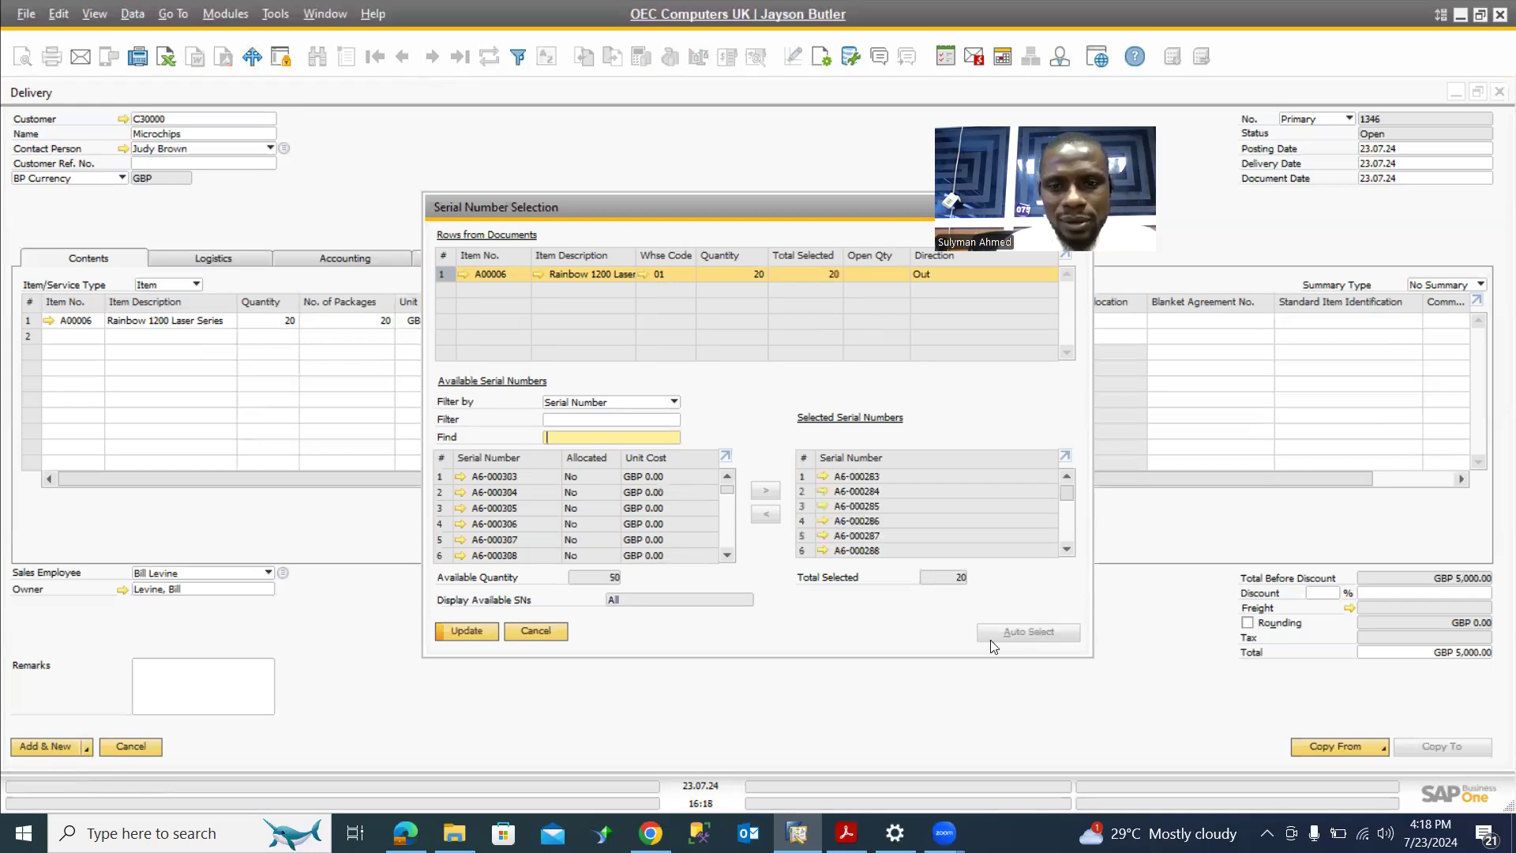
pyautogui.click(468, 631)
pyautogui.click(469, 630)
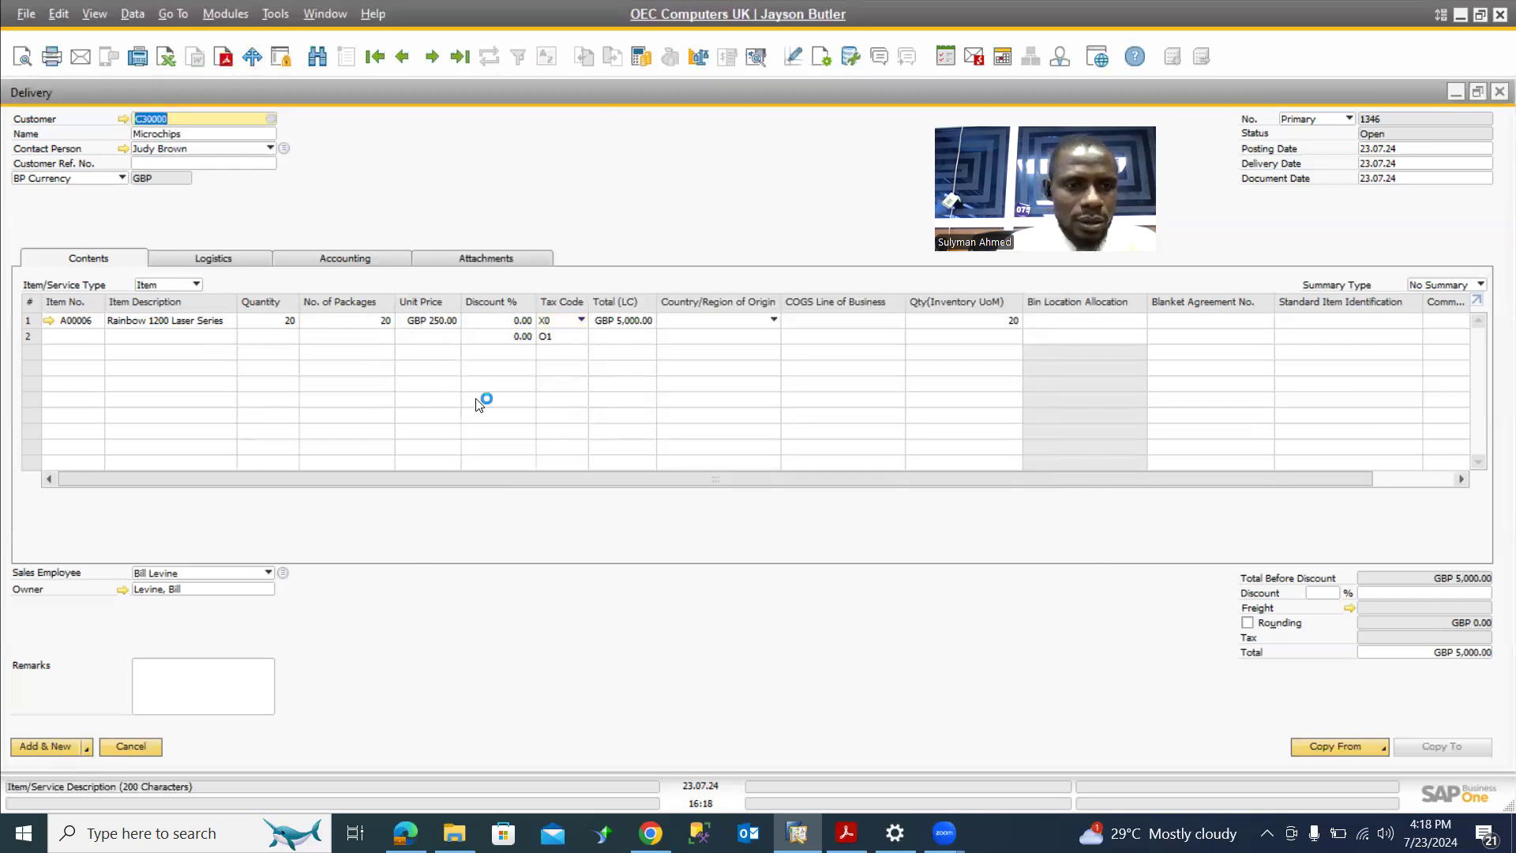
pyautogui.click(55, 747)
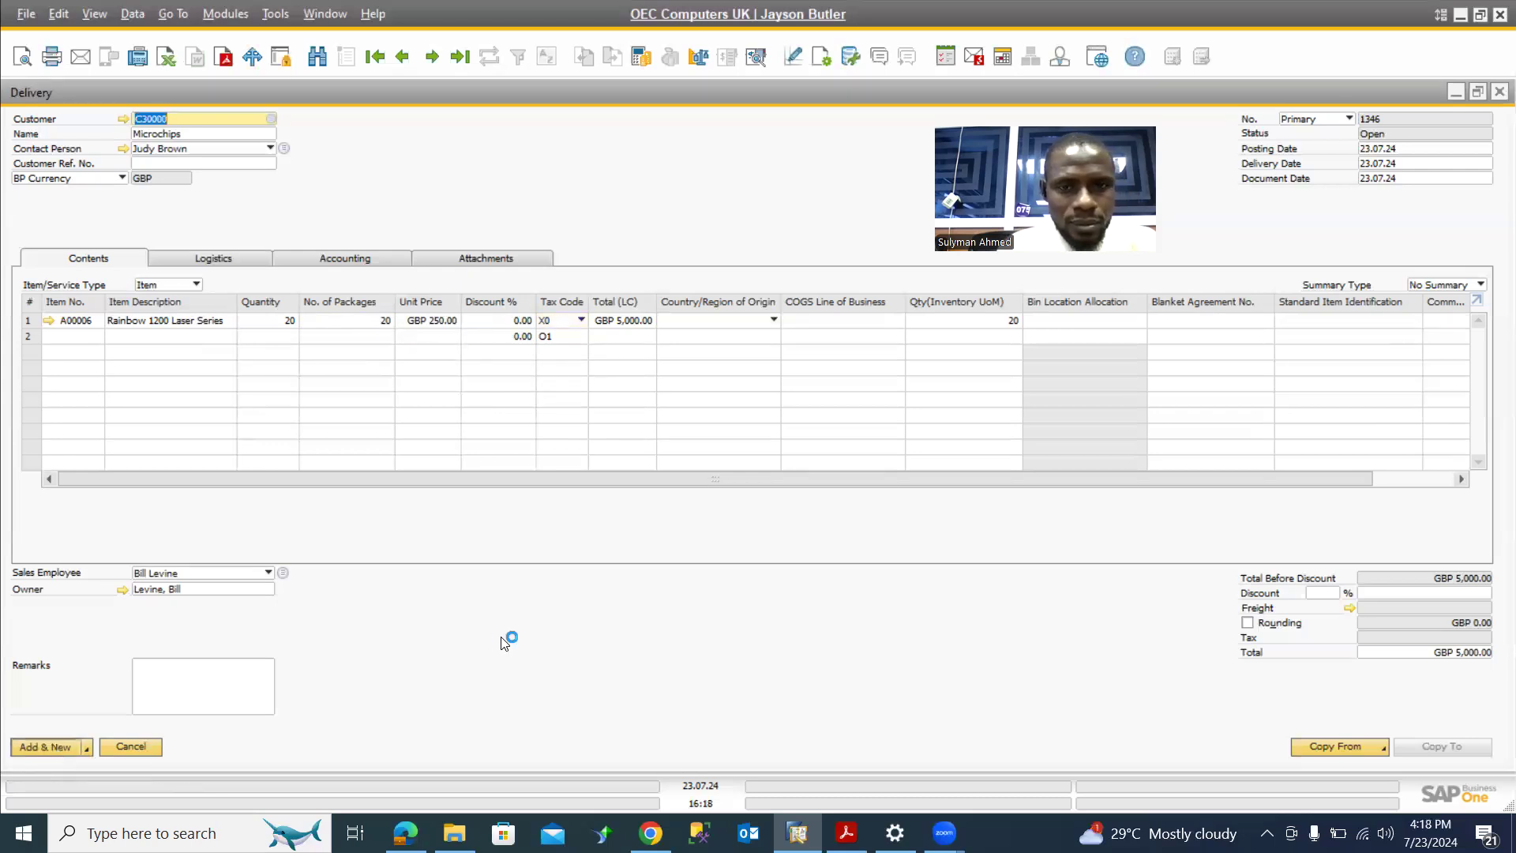
pyautogui.click(562, 437)
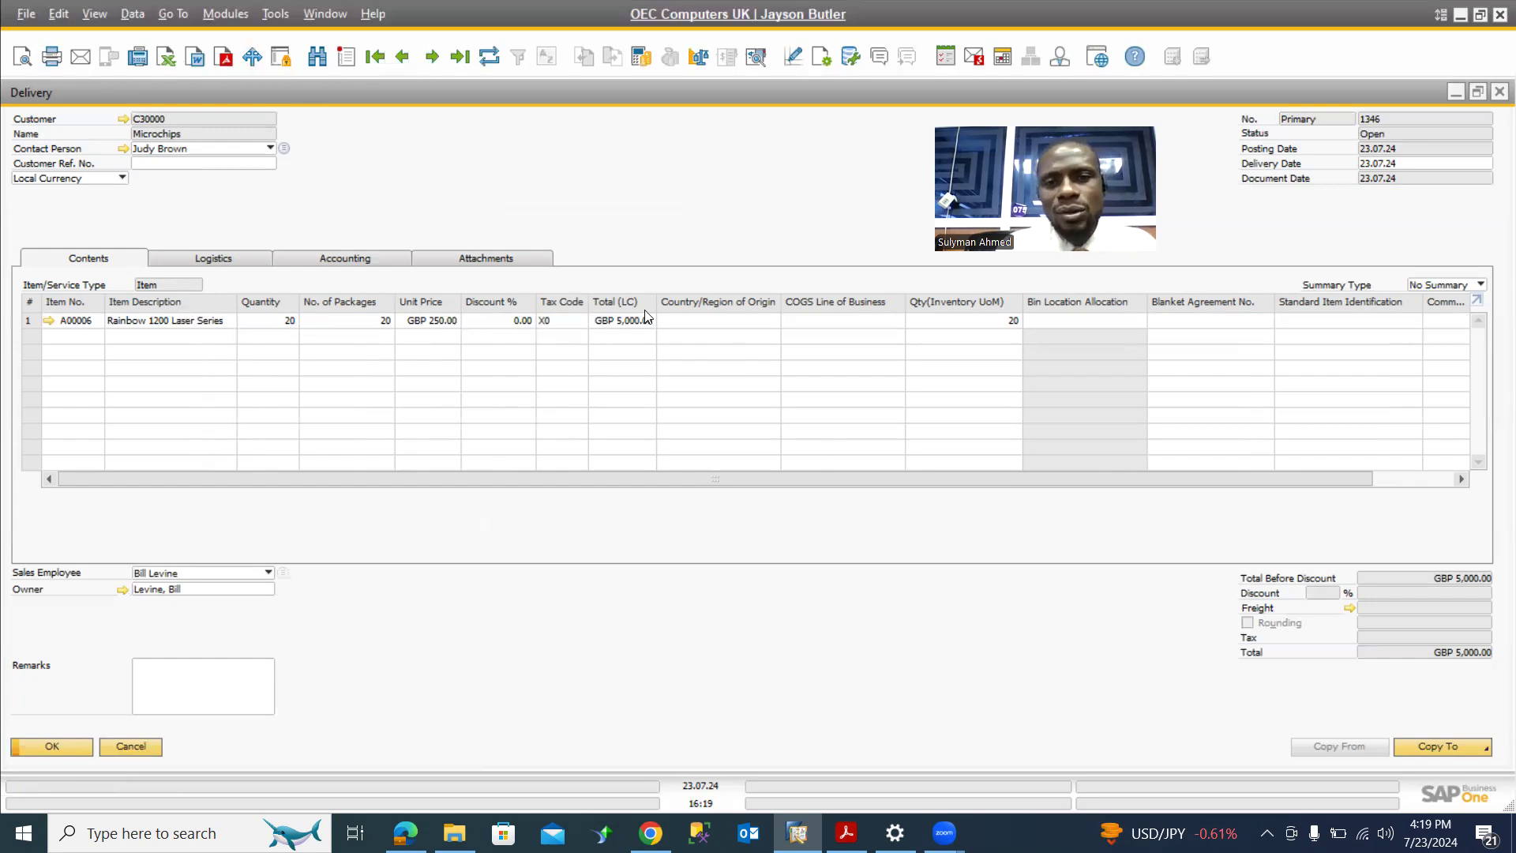
pyautogui.click(1487, 751)
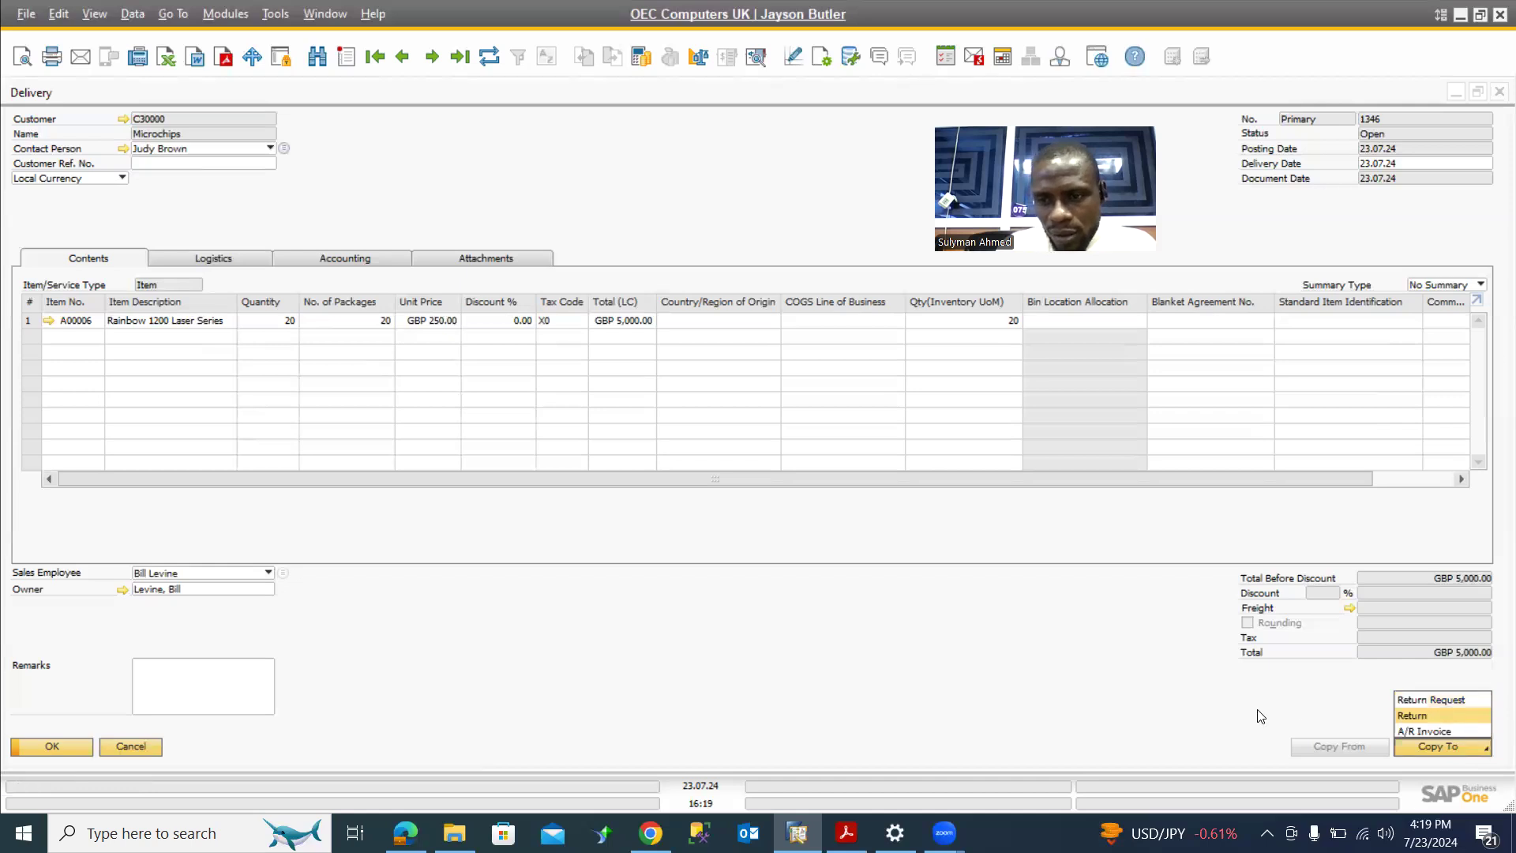
pyautogui.click(709, 206)
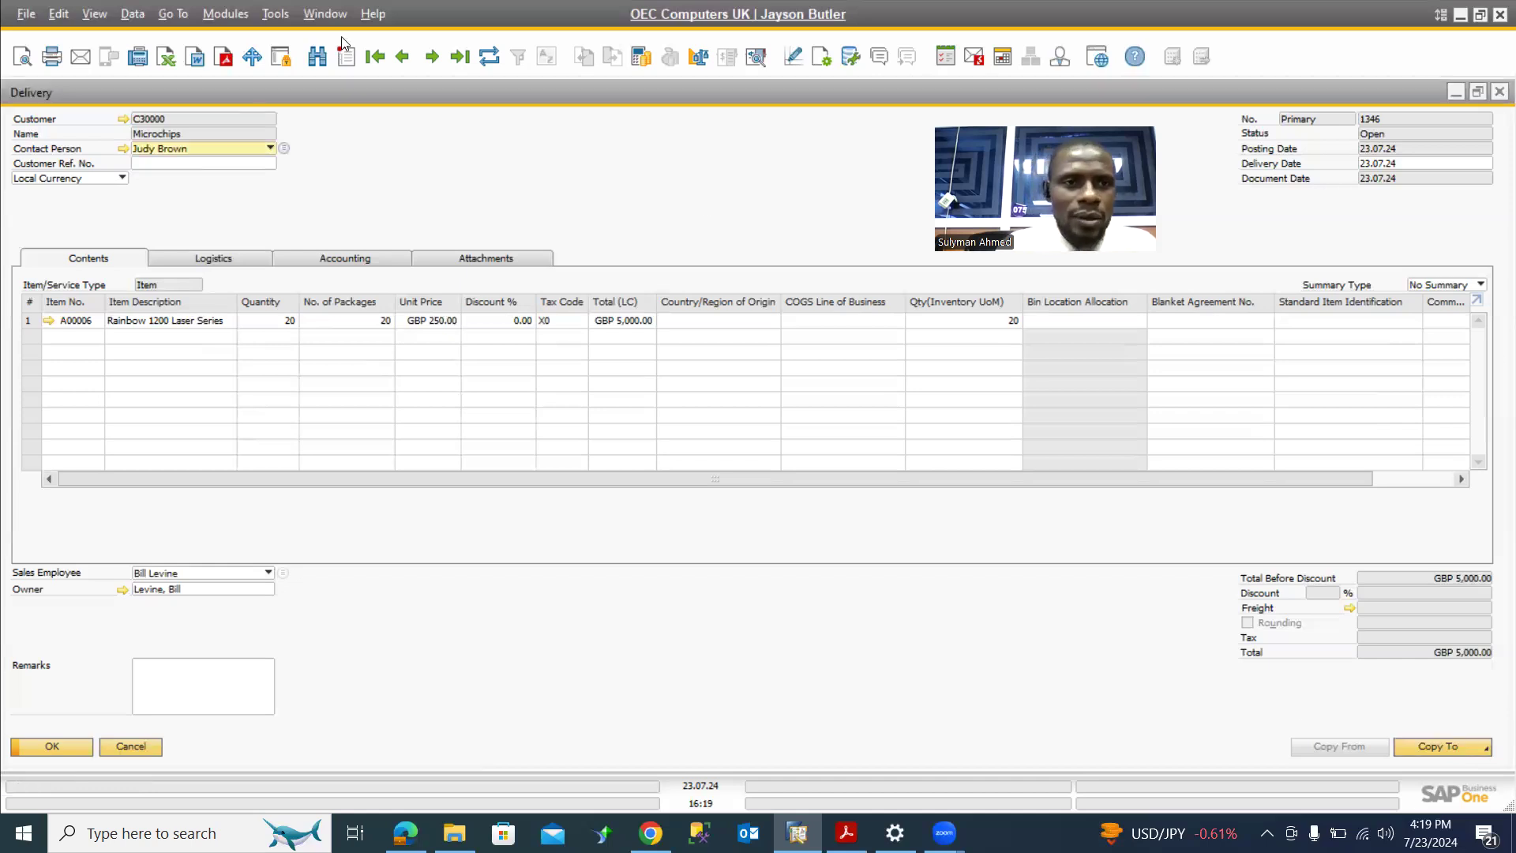
pyautogui.click(222, 16)
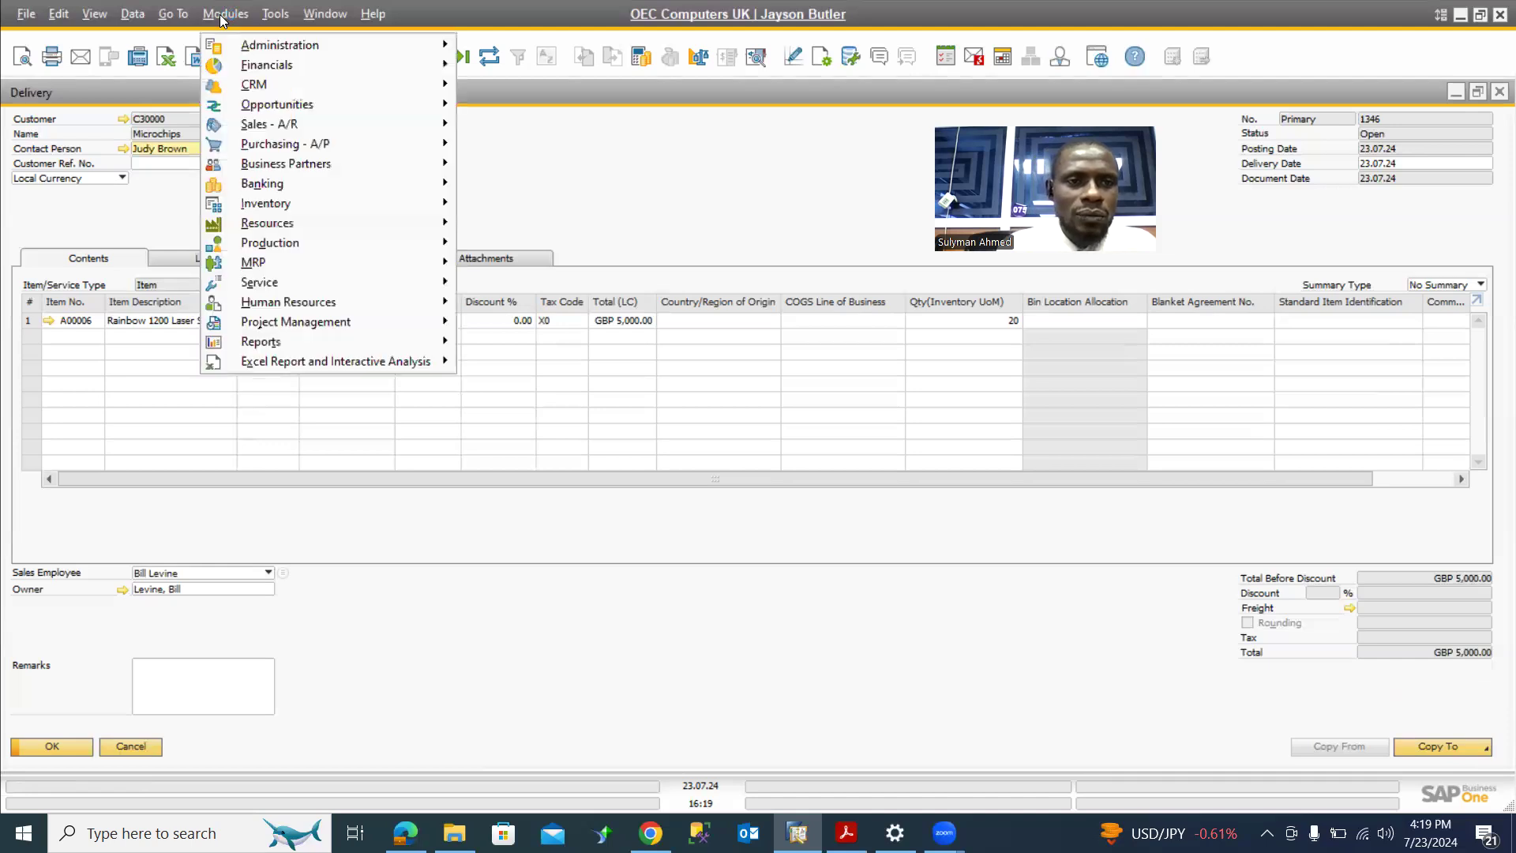
pyautogui.click(223, 16)
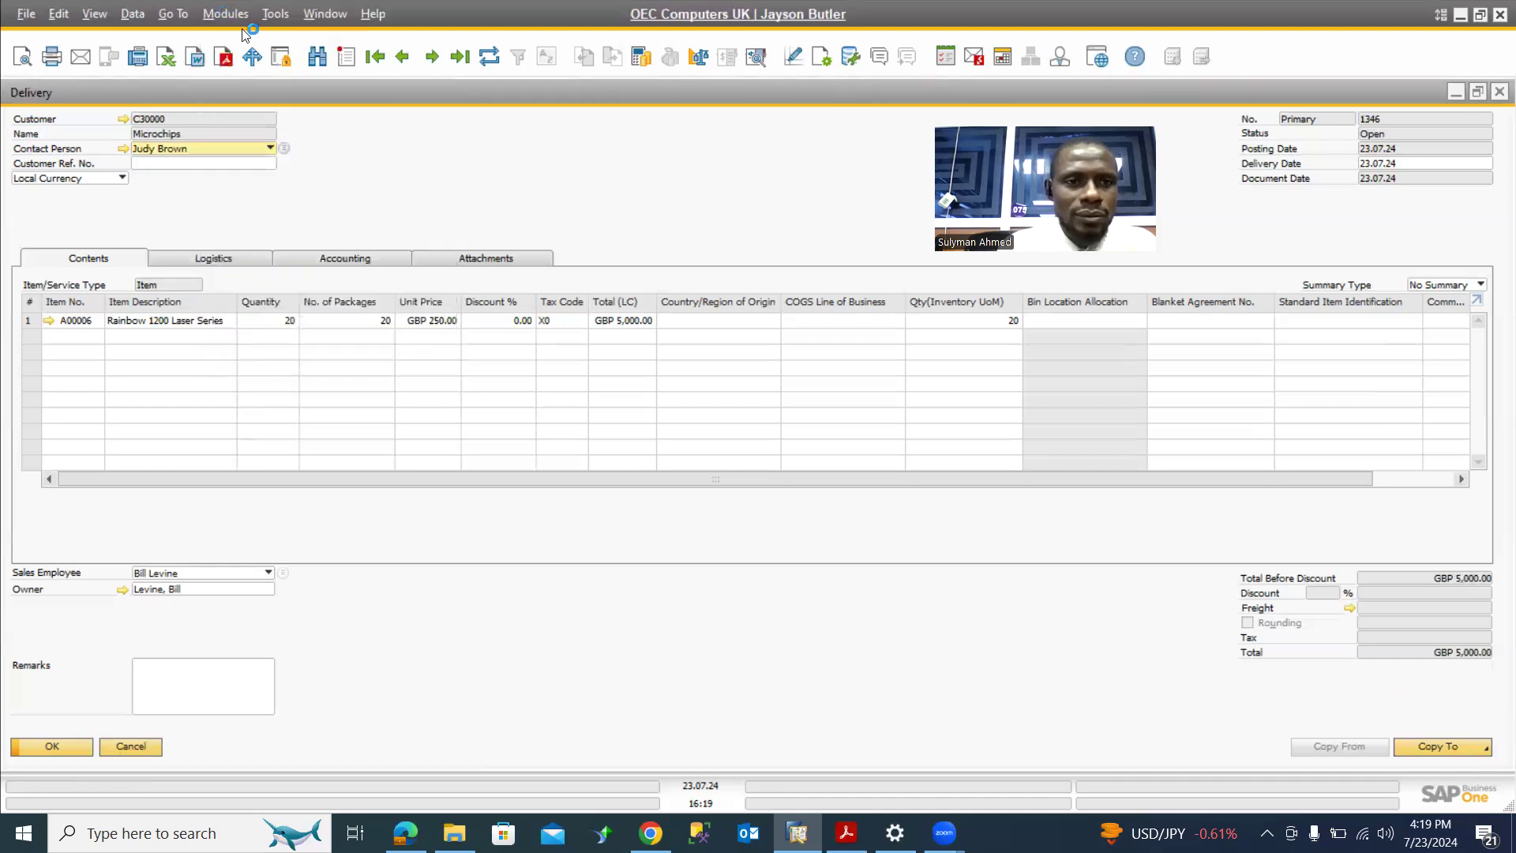
# Step: Open a new sales Return document in a maximized window and choose Microchips as its customer
pyautogui.click(224, 15)
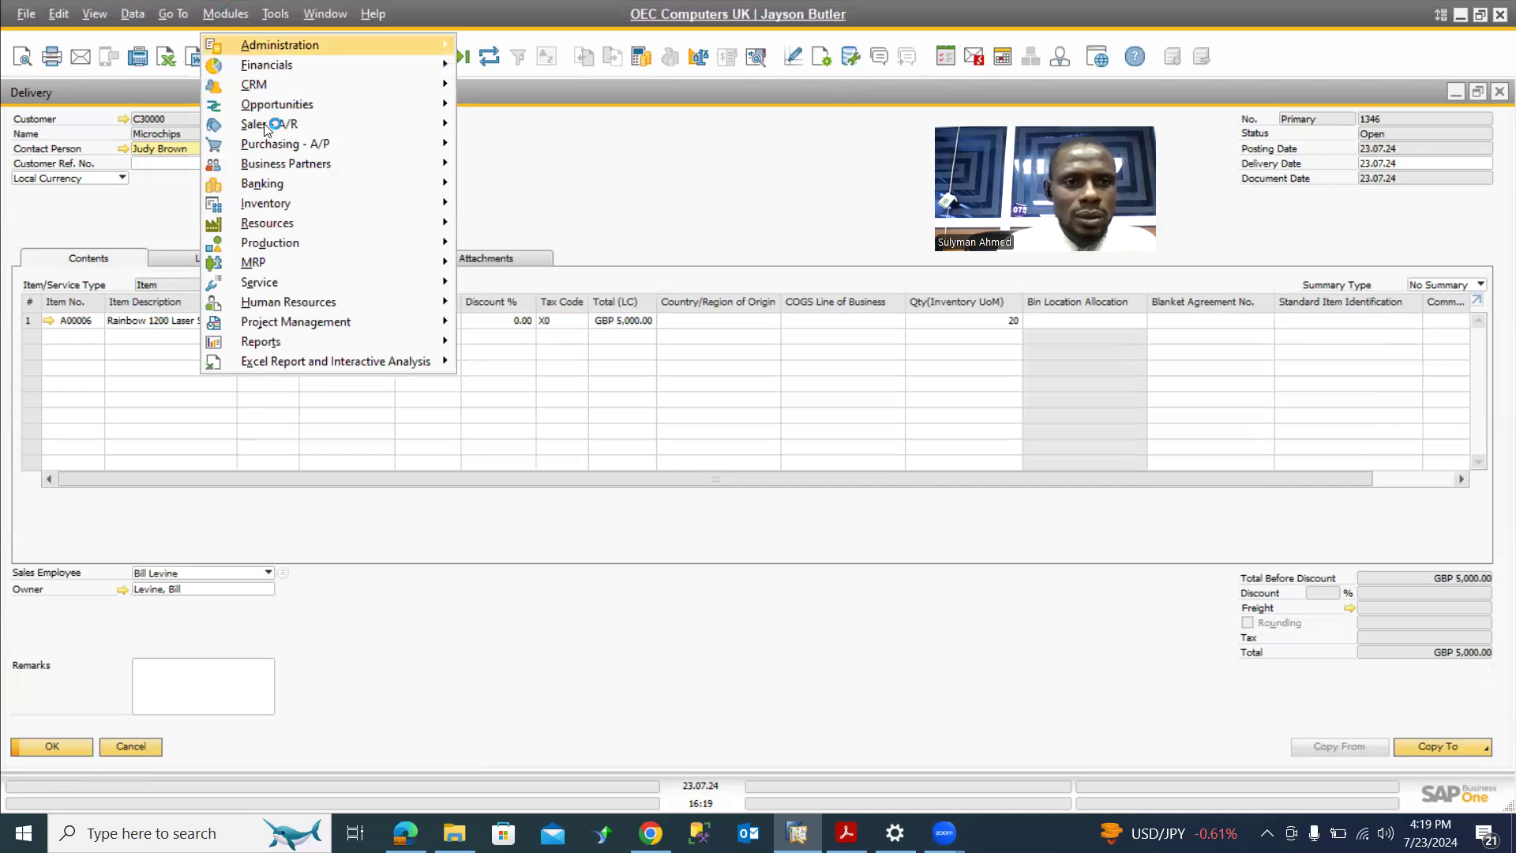
pyautogui.moveTo(267, 129)
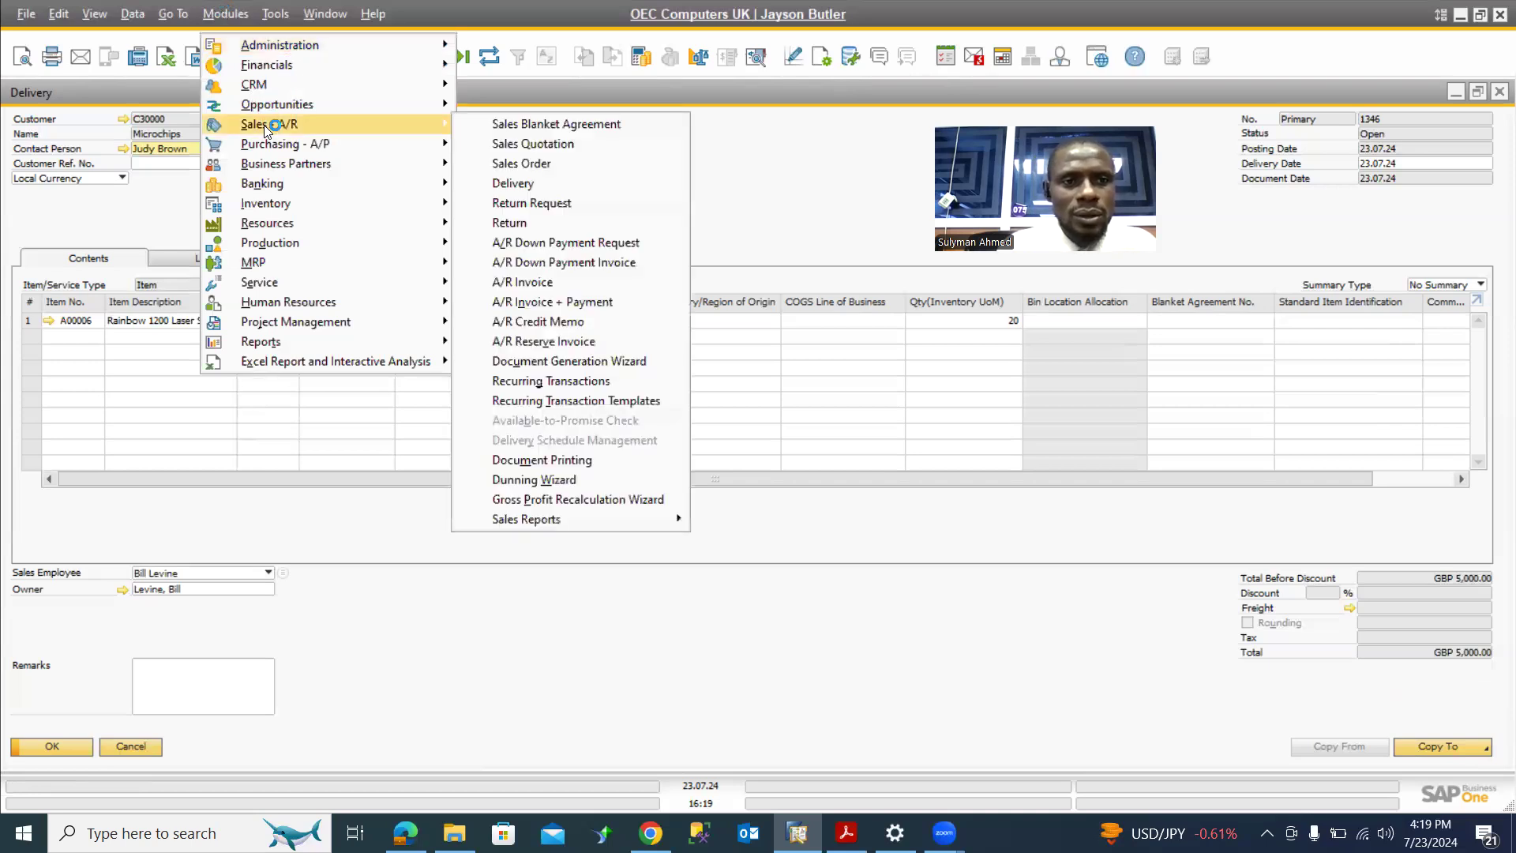
pyautogui.click(523, 225)
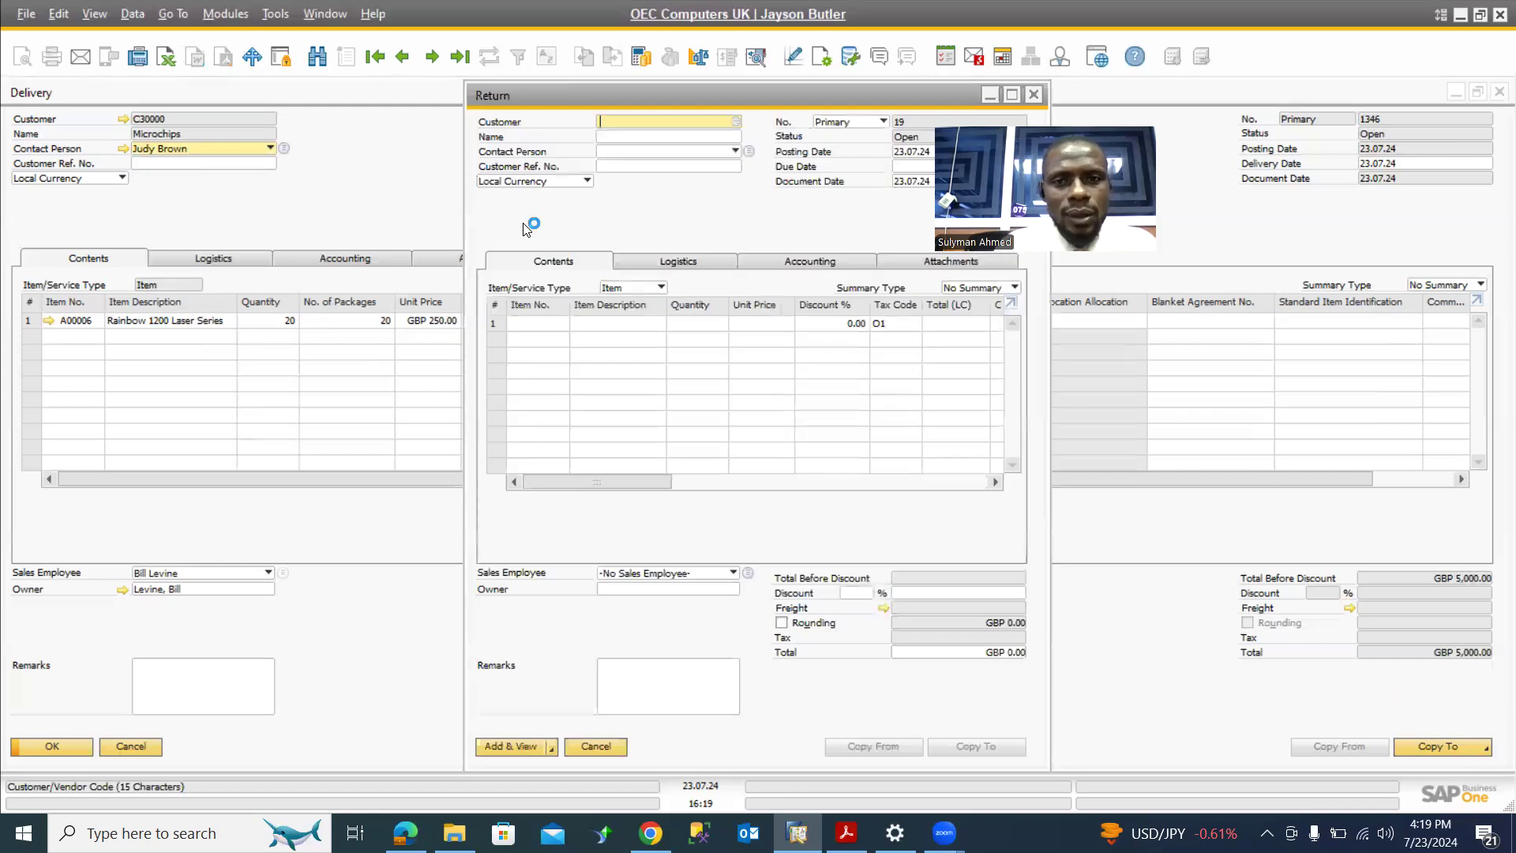
pyautogui.click(1012, 95)
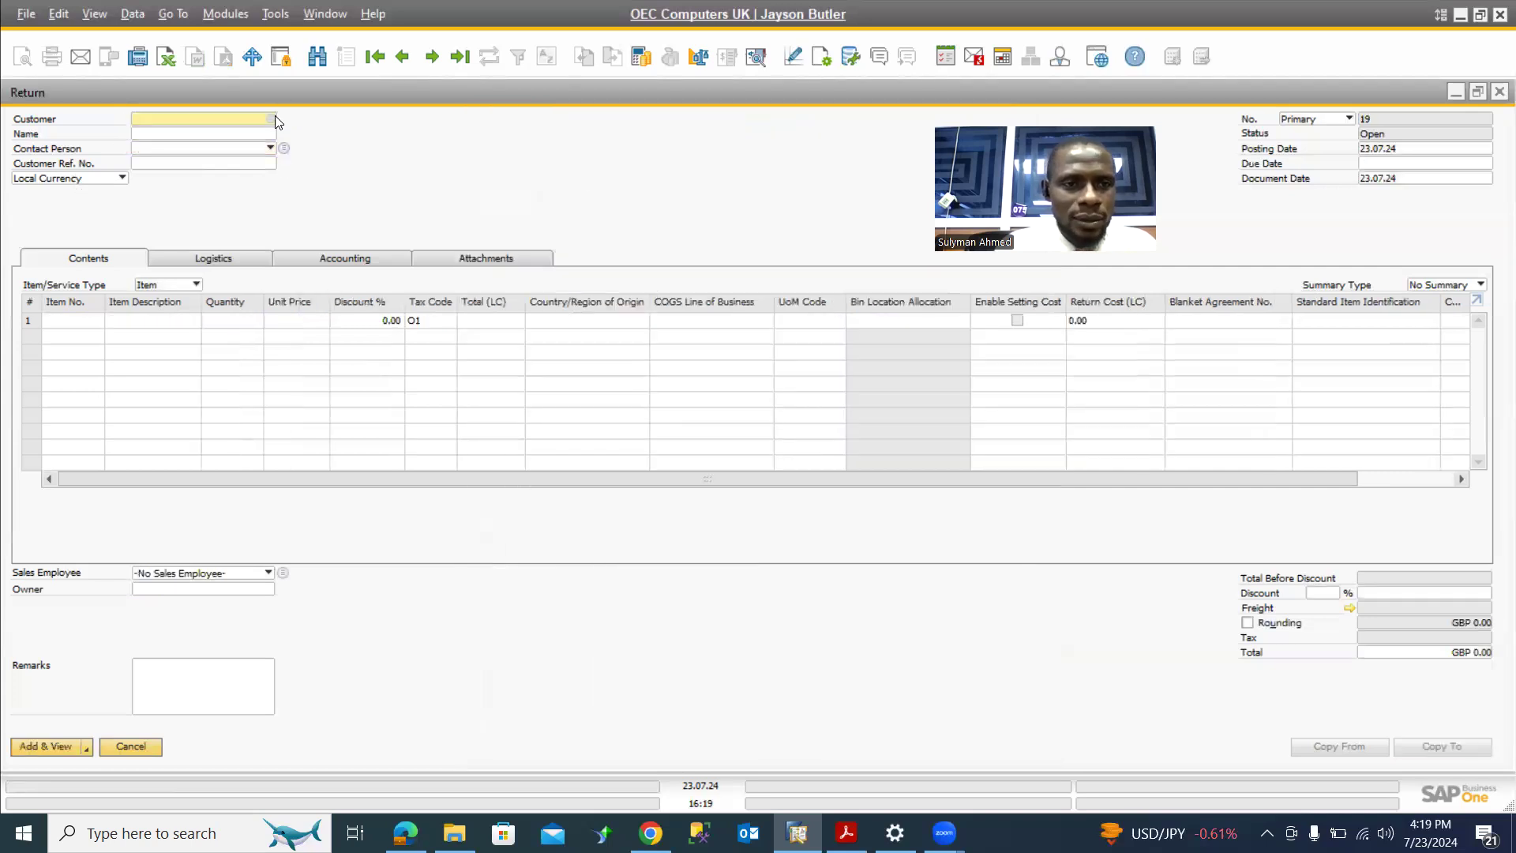
pyautogui.click(275, 119)
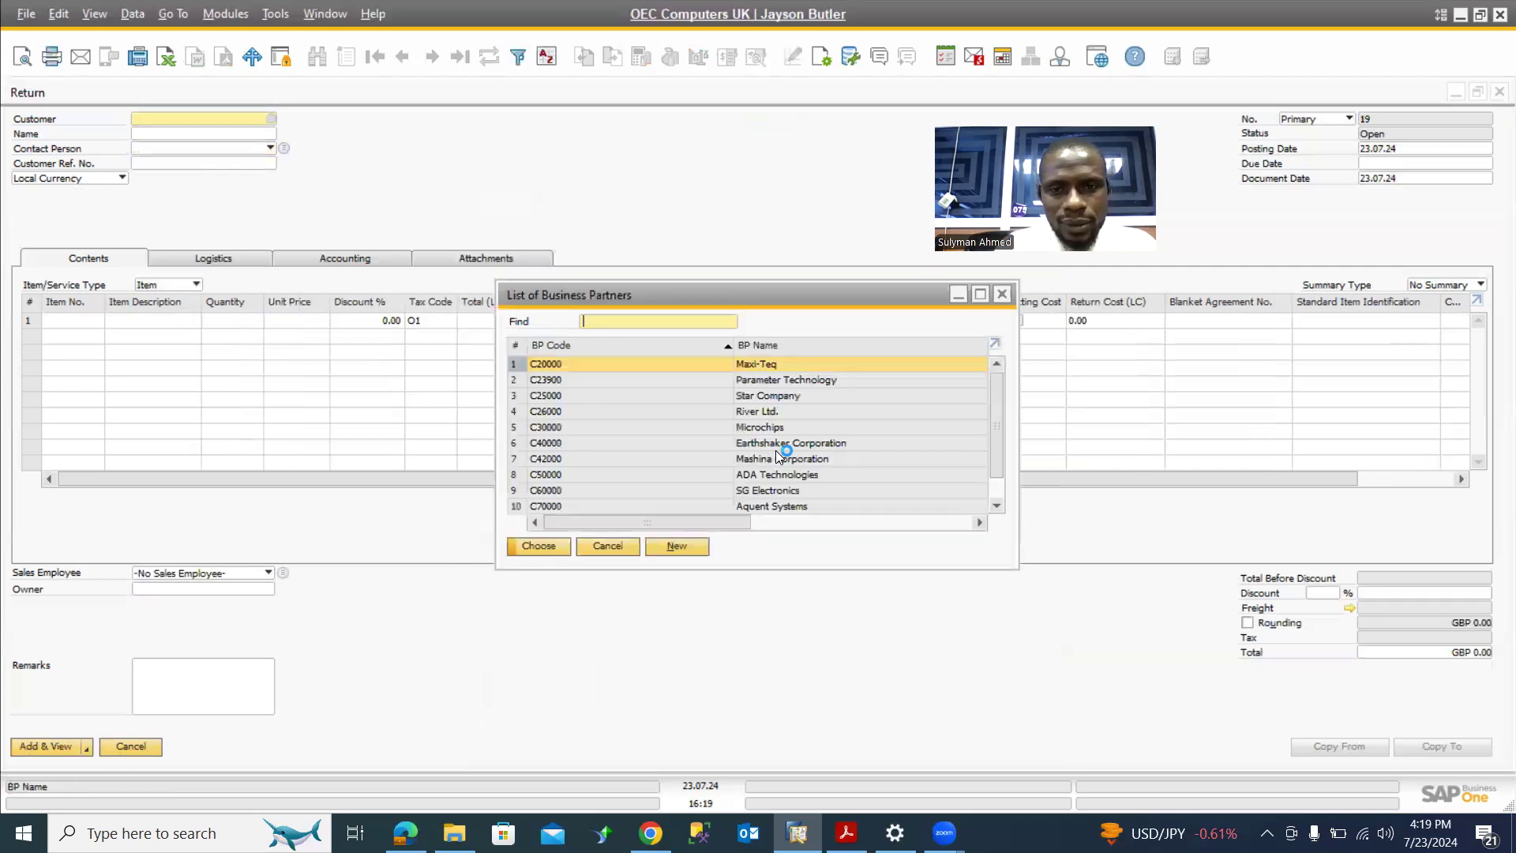
pyautogui.click(758, 430)
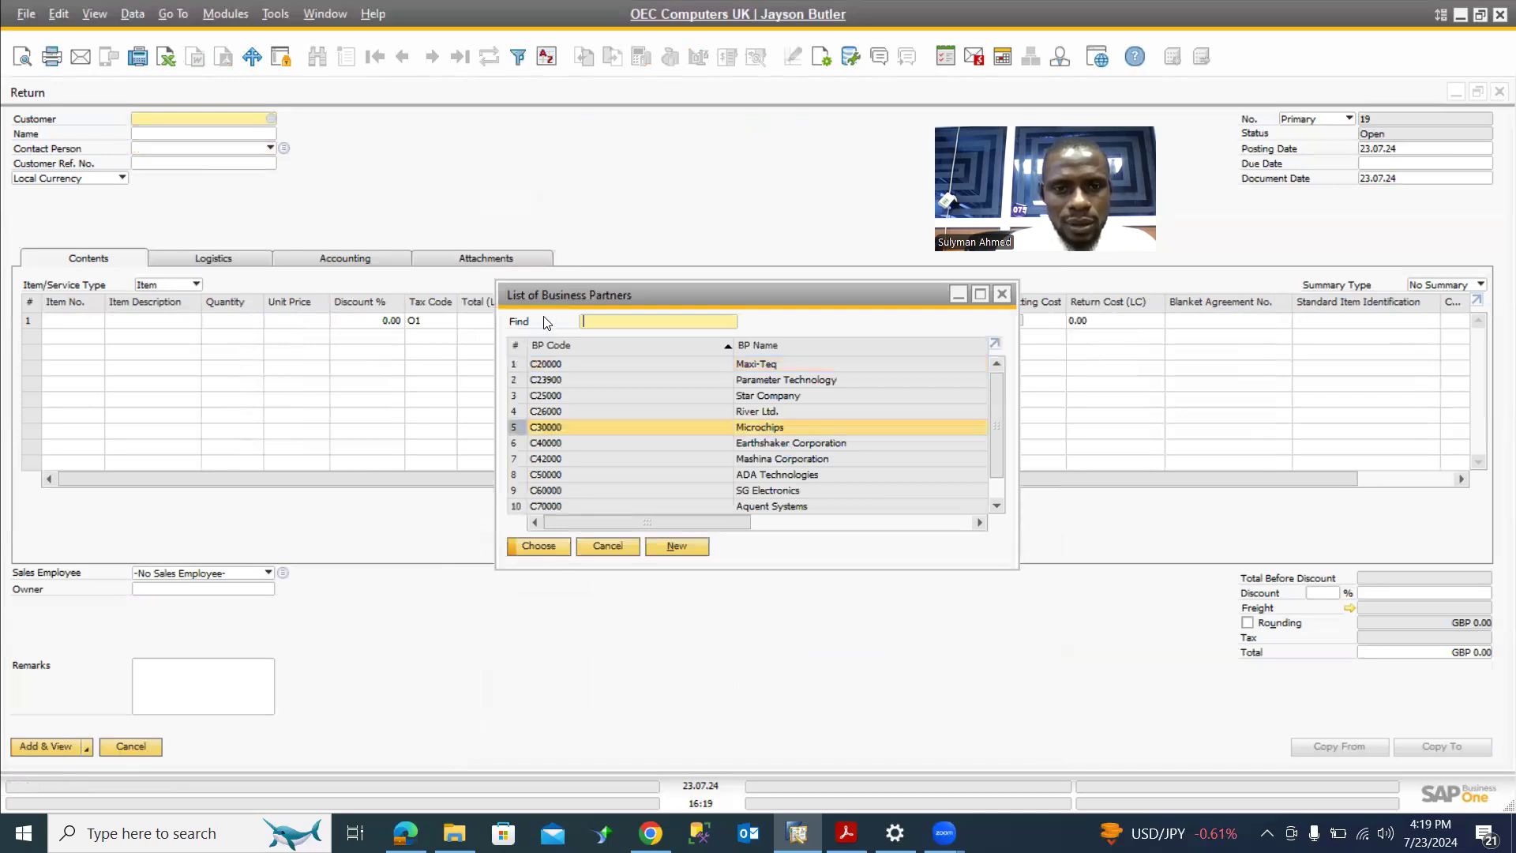
pyautogui.click(537, 546)
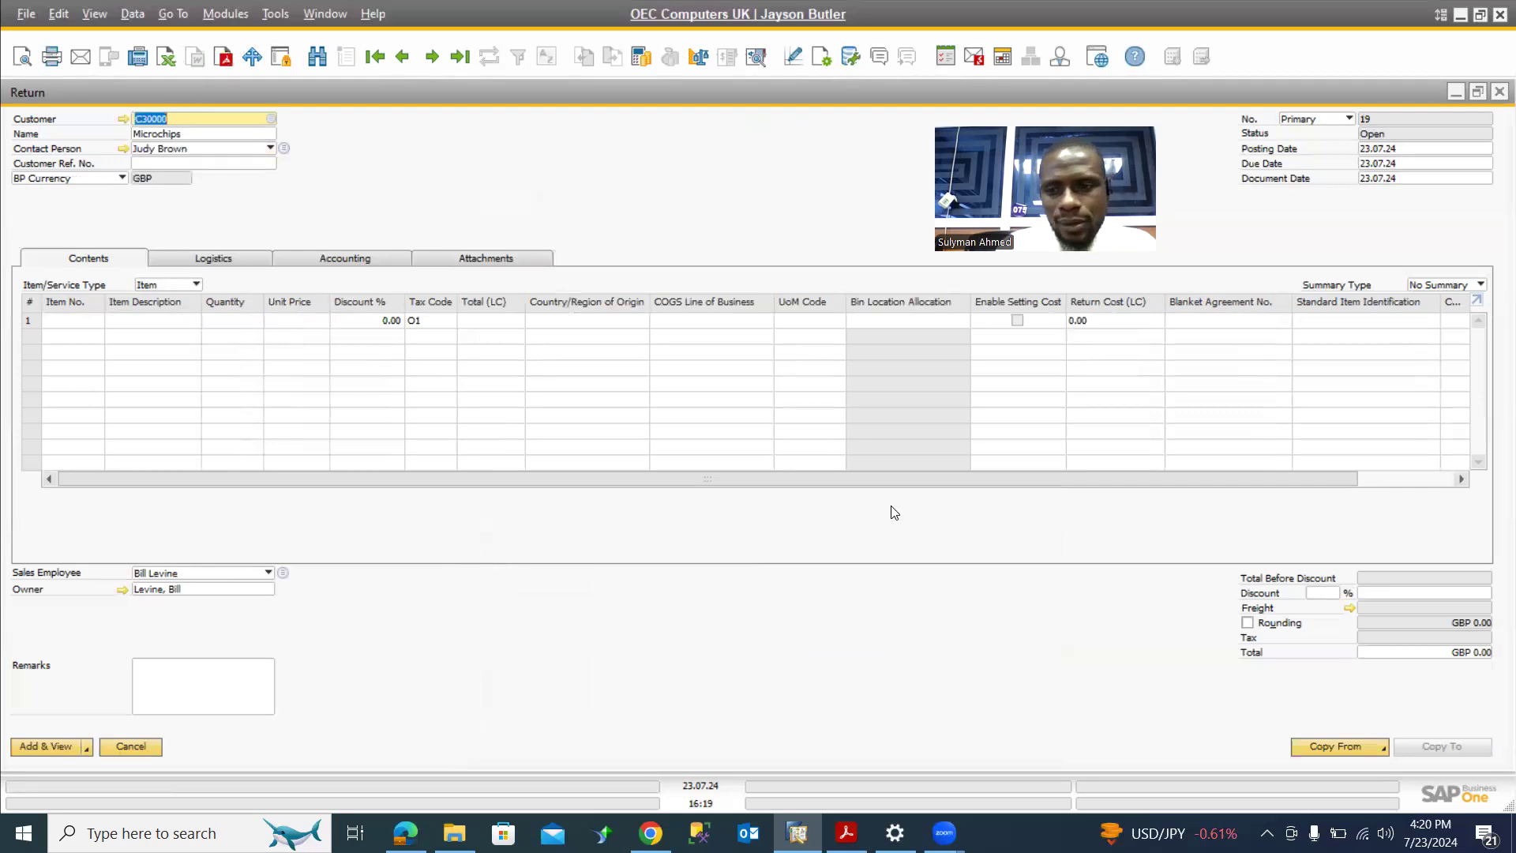
# Step: Copy the 23.07.24 Microchips delivery into the return, keeping the base document's row exchange rate and drawing all data
pyautogui.click(1382, 747)
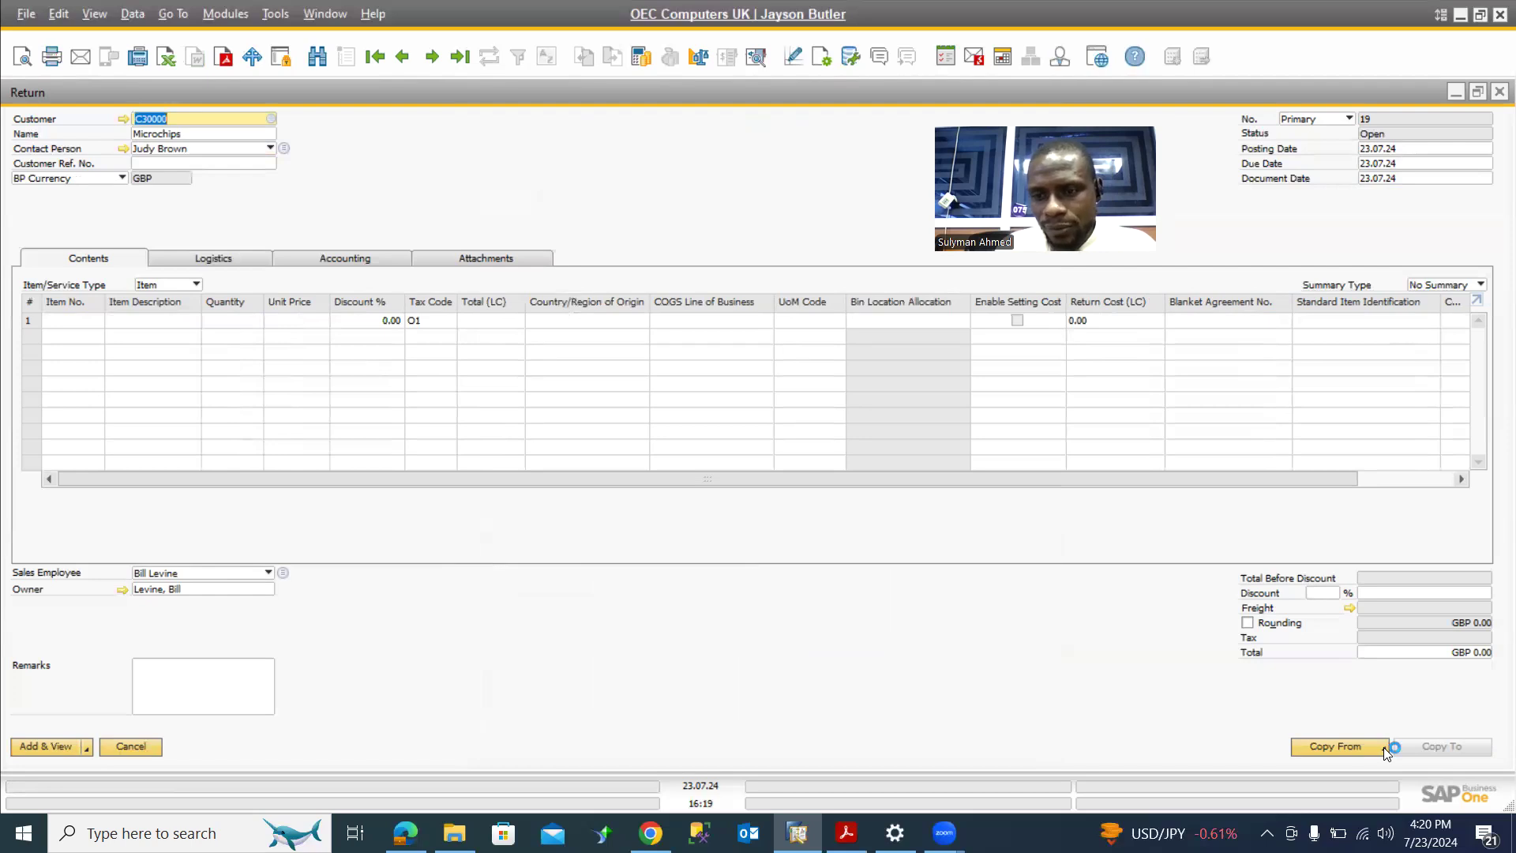
pyautogui.click(1335, 714)
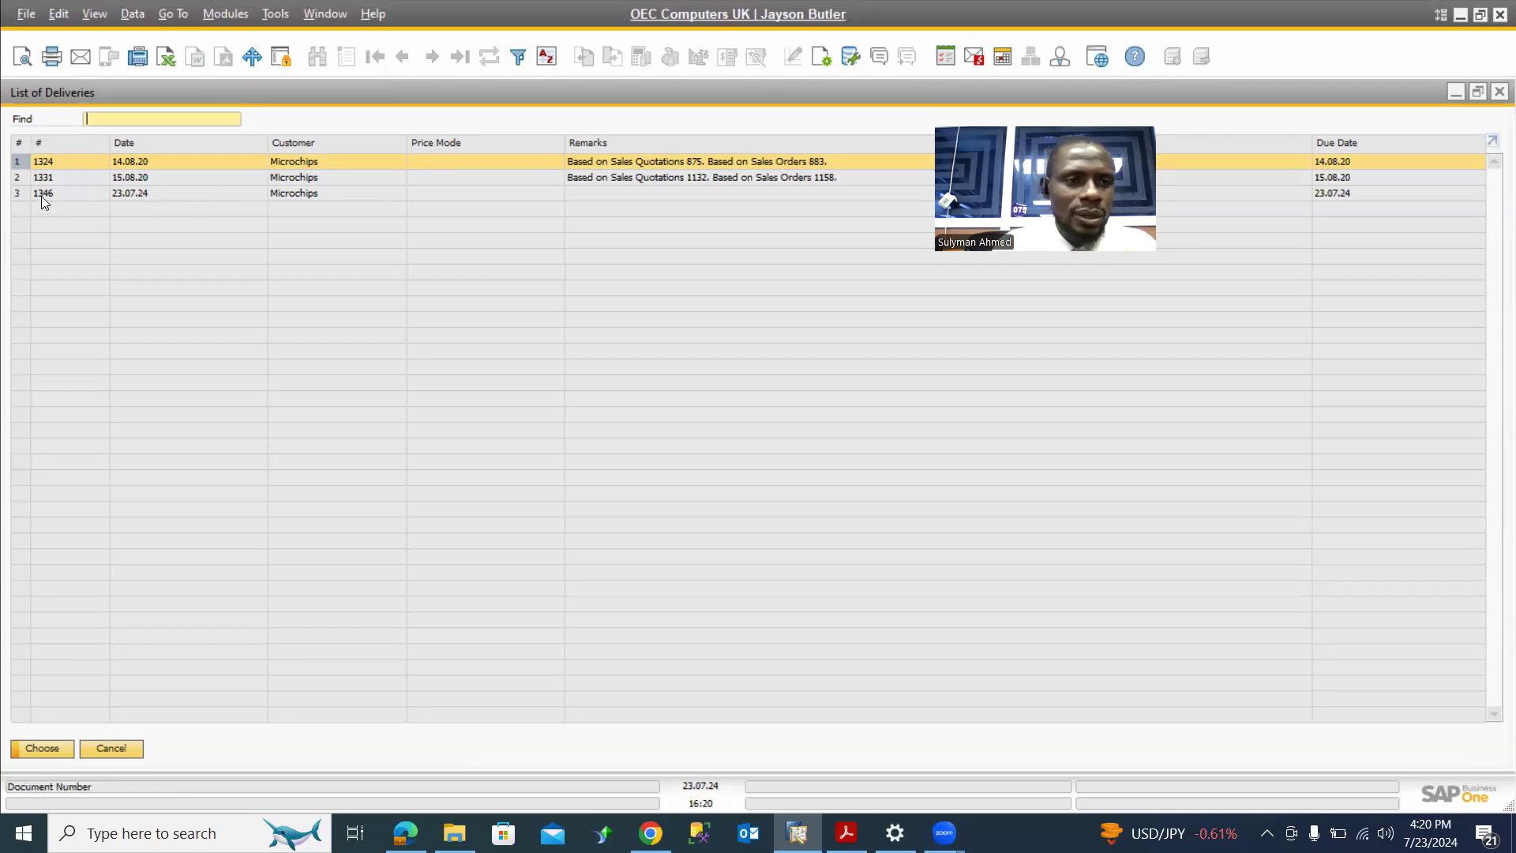
pyautogui.press('Down')
pyautogui.press('Down')
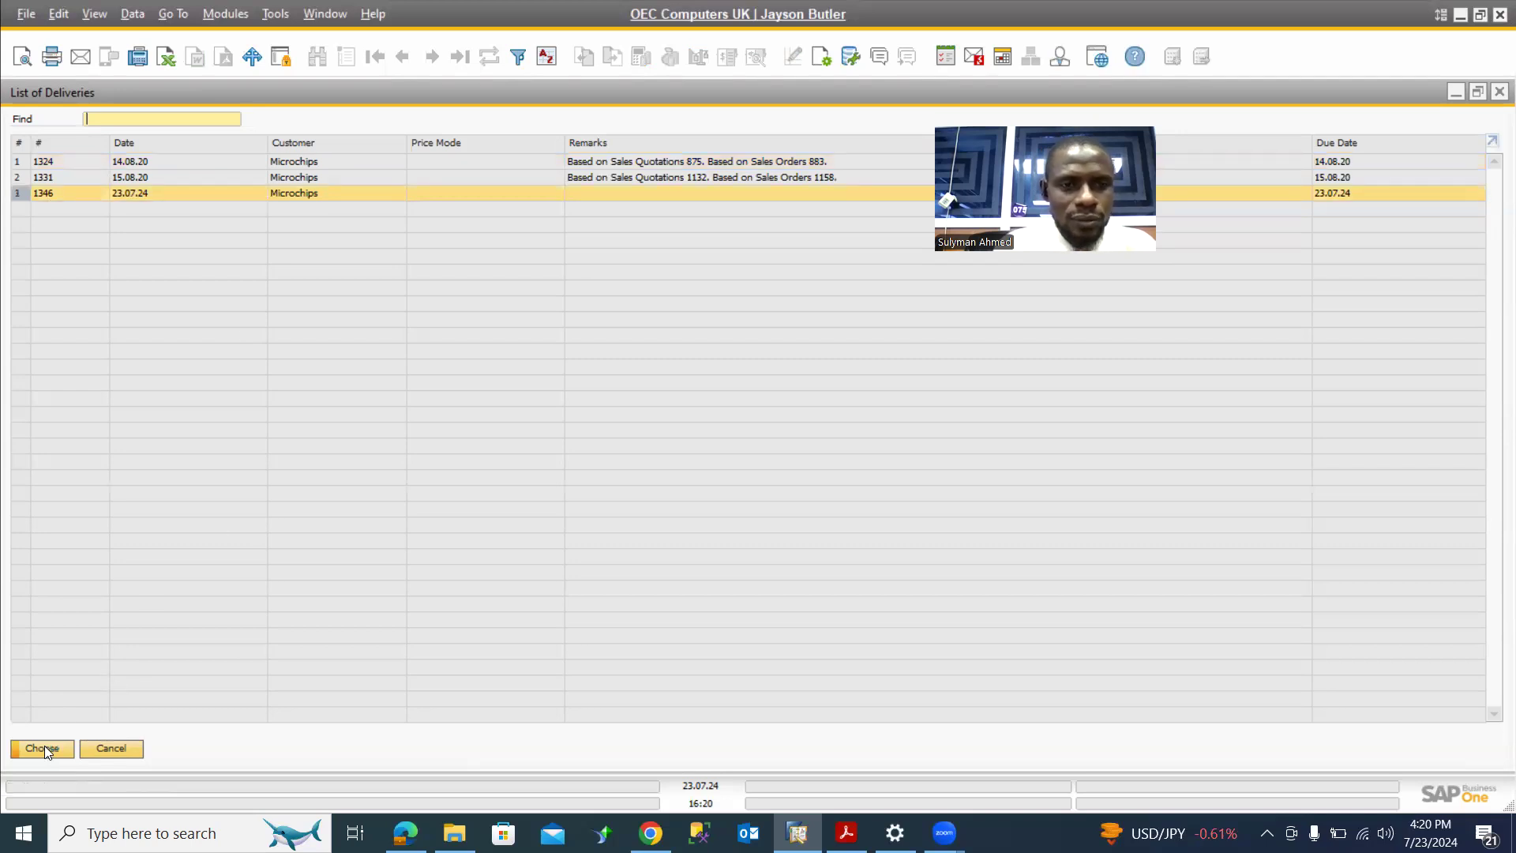
pyautogui.press('Return')
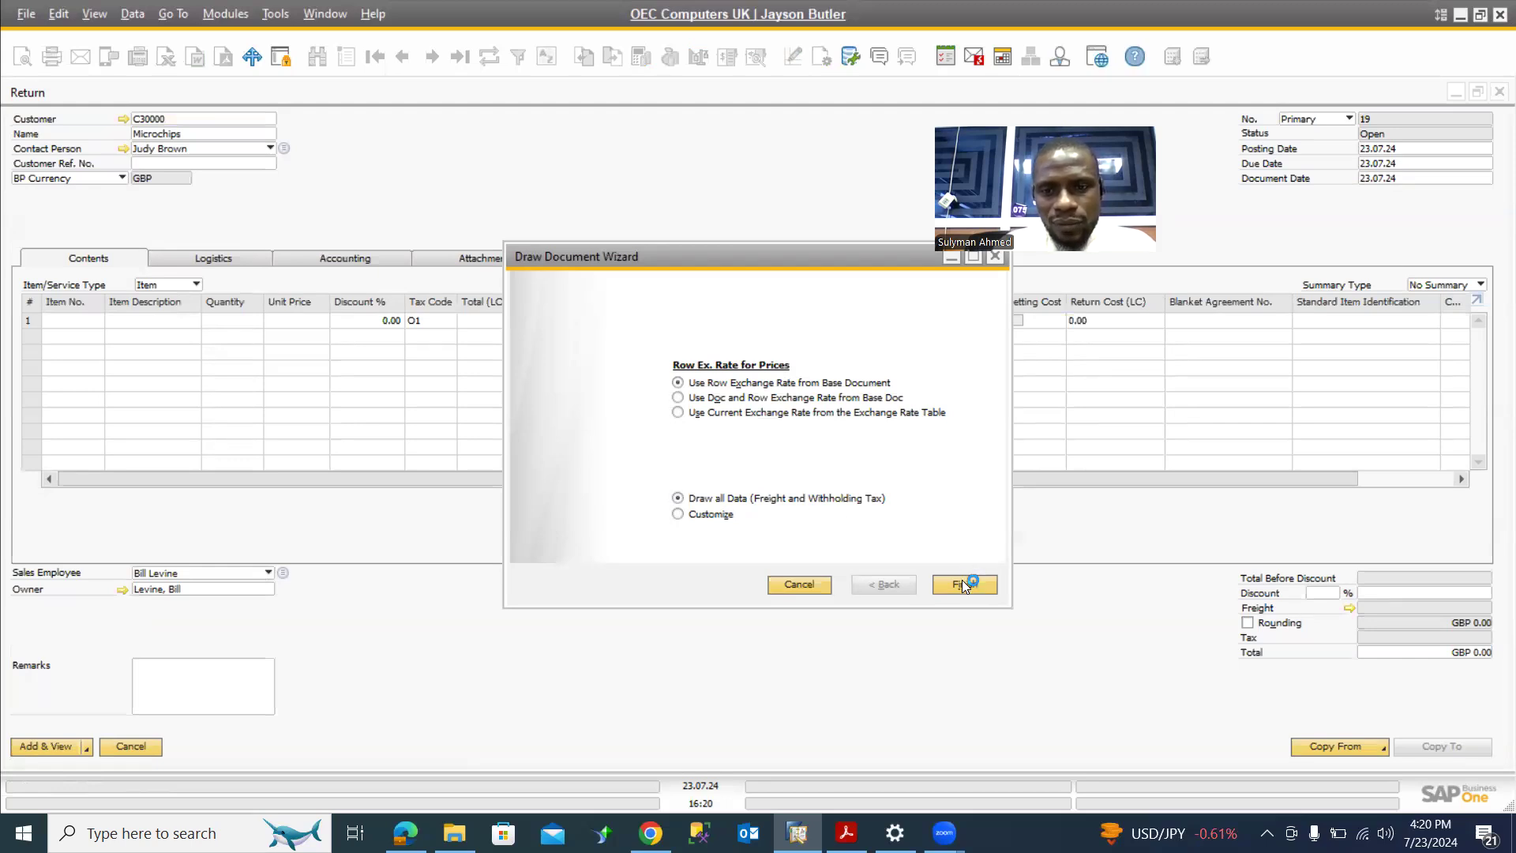
pyautogui.press('Return')
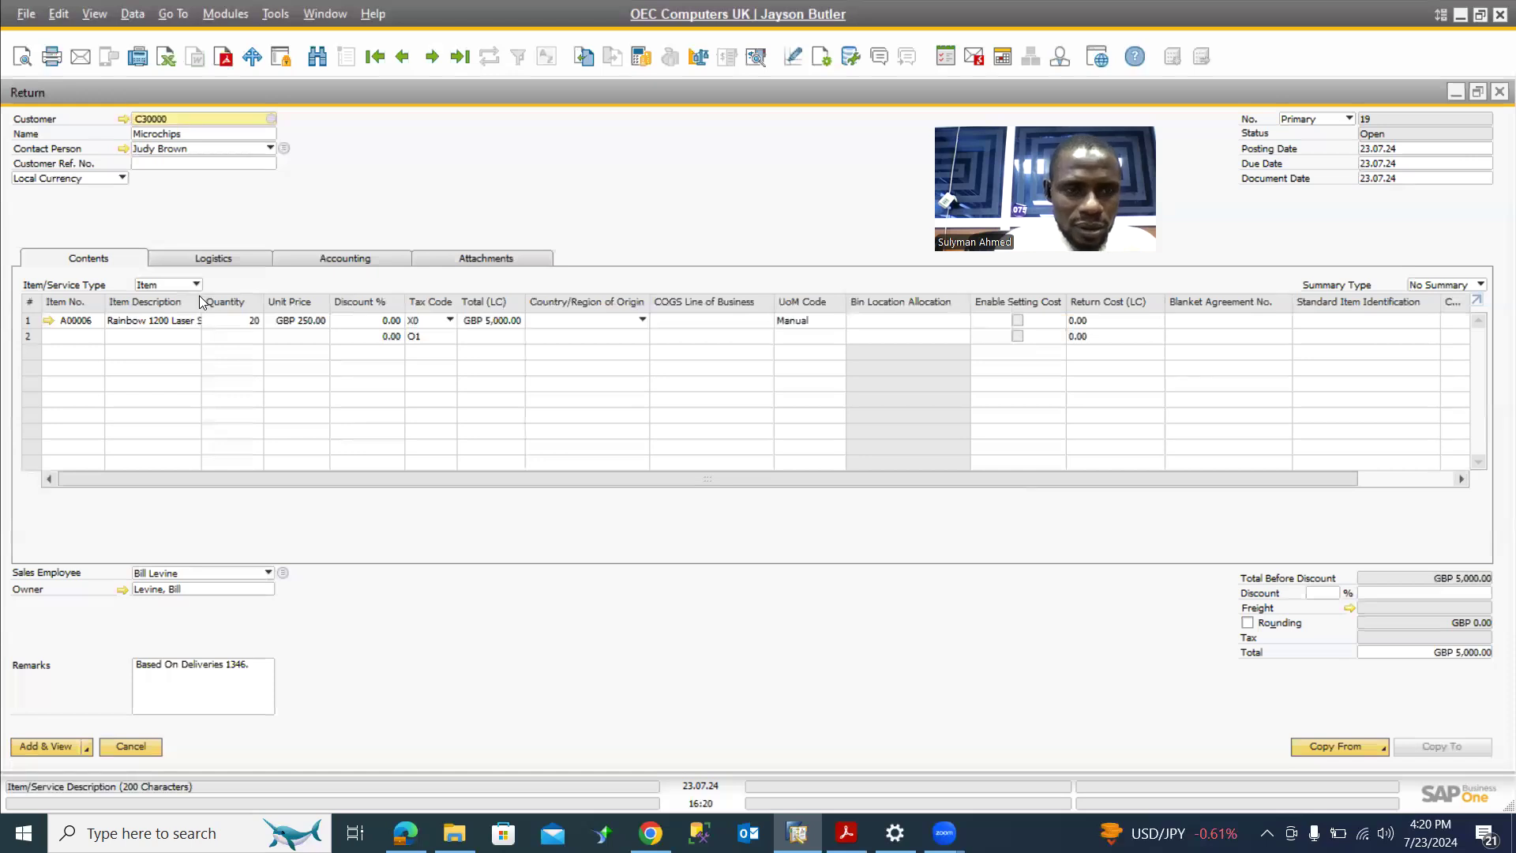
# Step: Widen the item description column and set the returned laser printer quantity to 5
pyautogui.moveTo(216, 299); pyautogui.dragTo(233, 300)
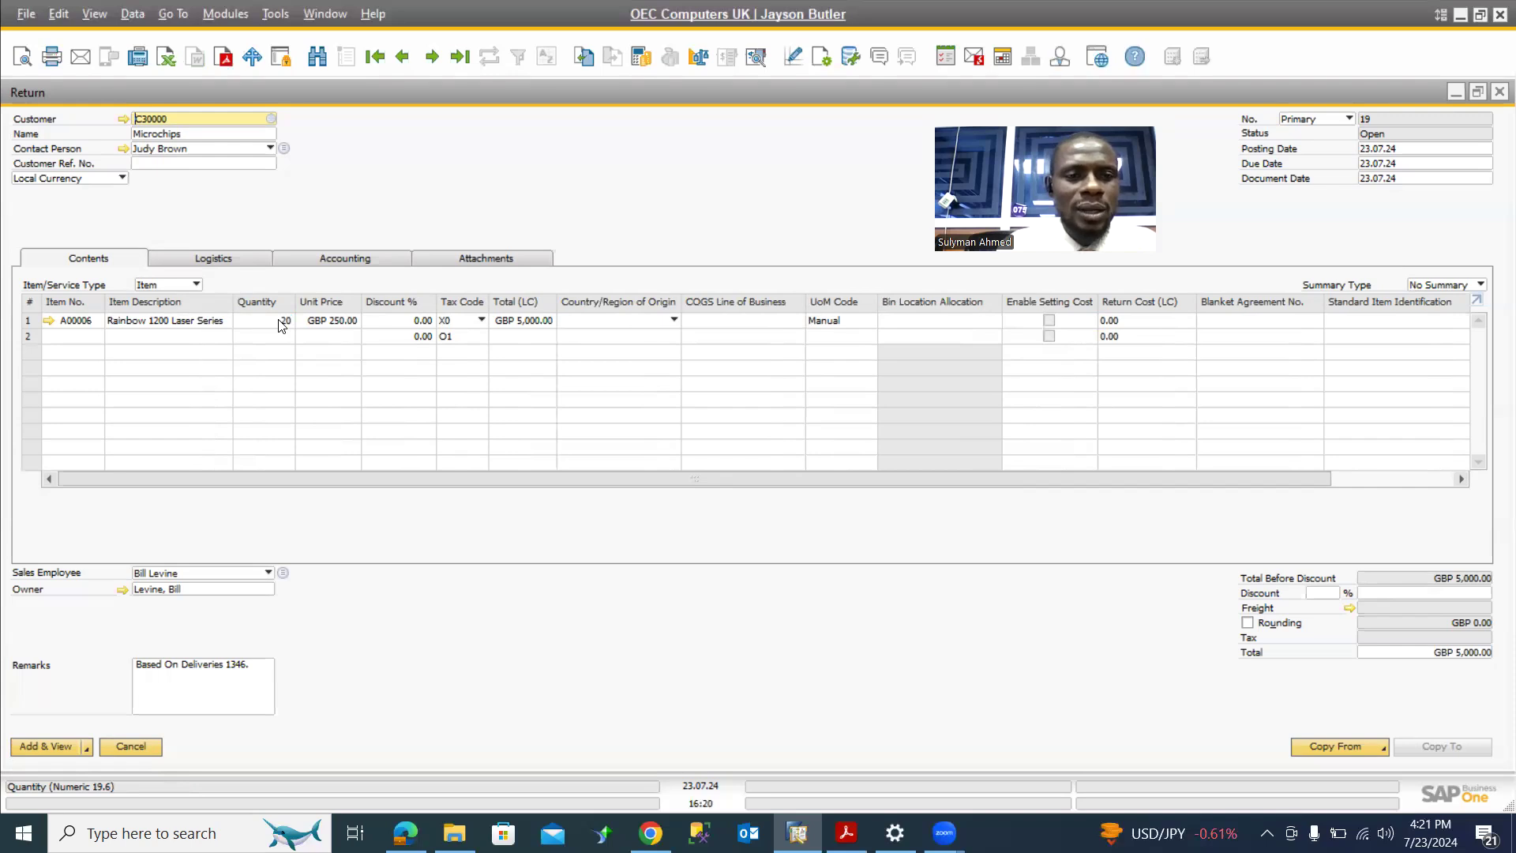
pyautogui.click(280, 320)
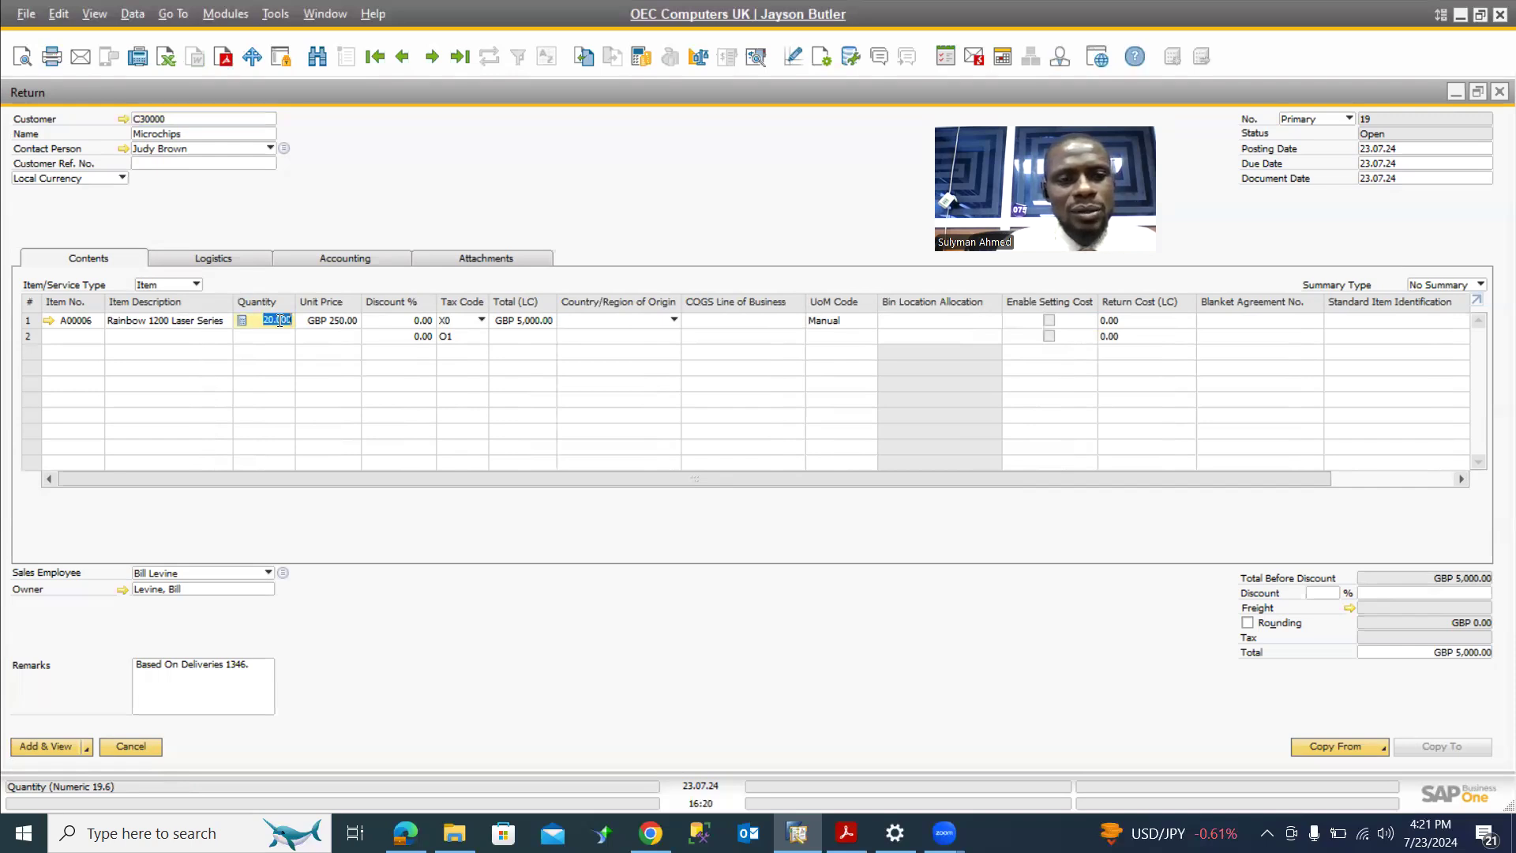
pyautogui.write('5')
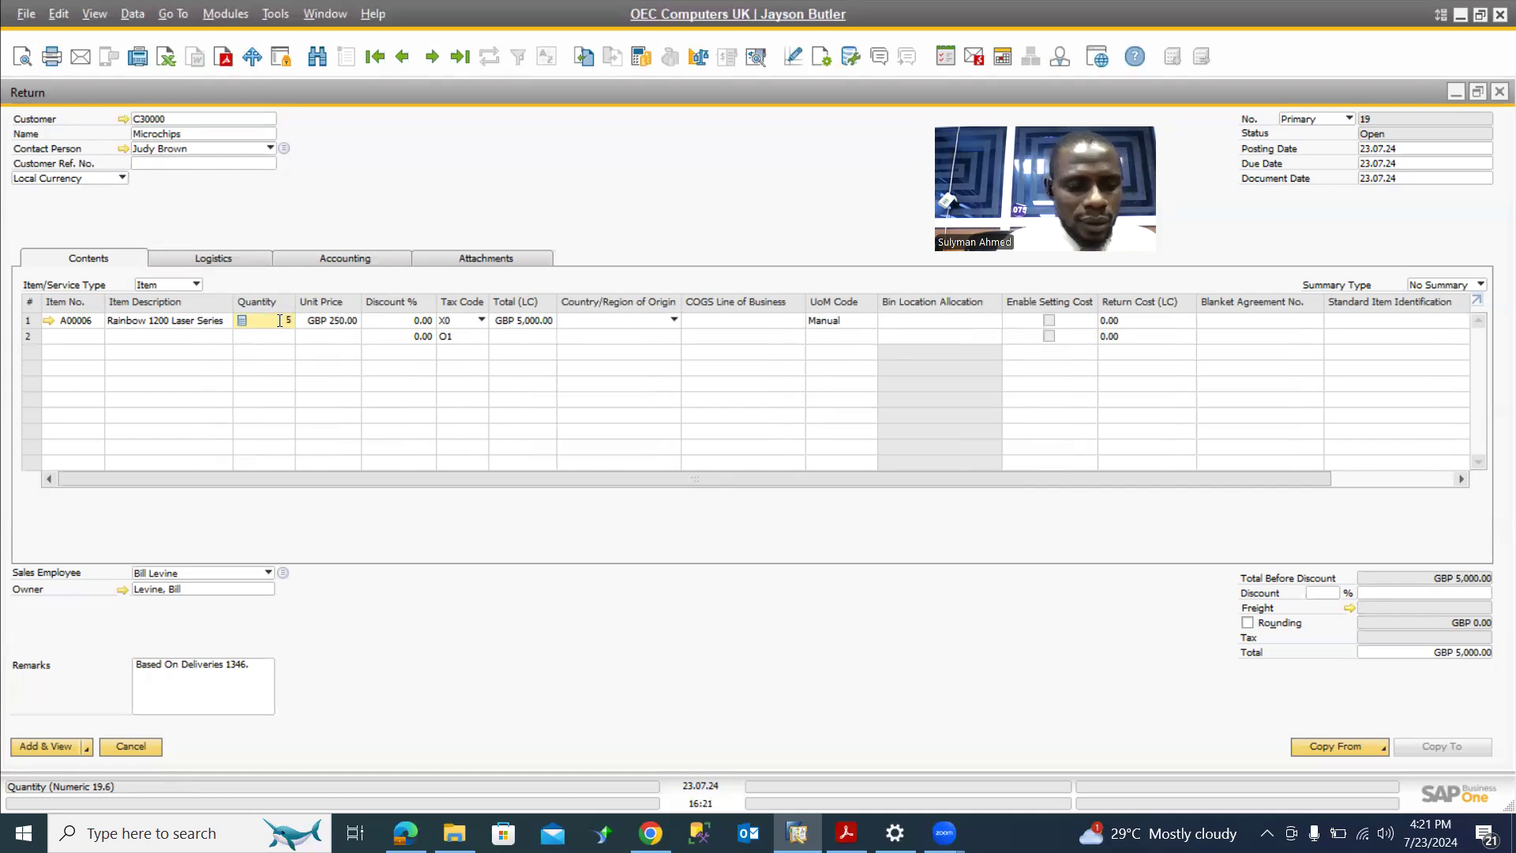
pyautogui.press('Tab')
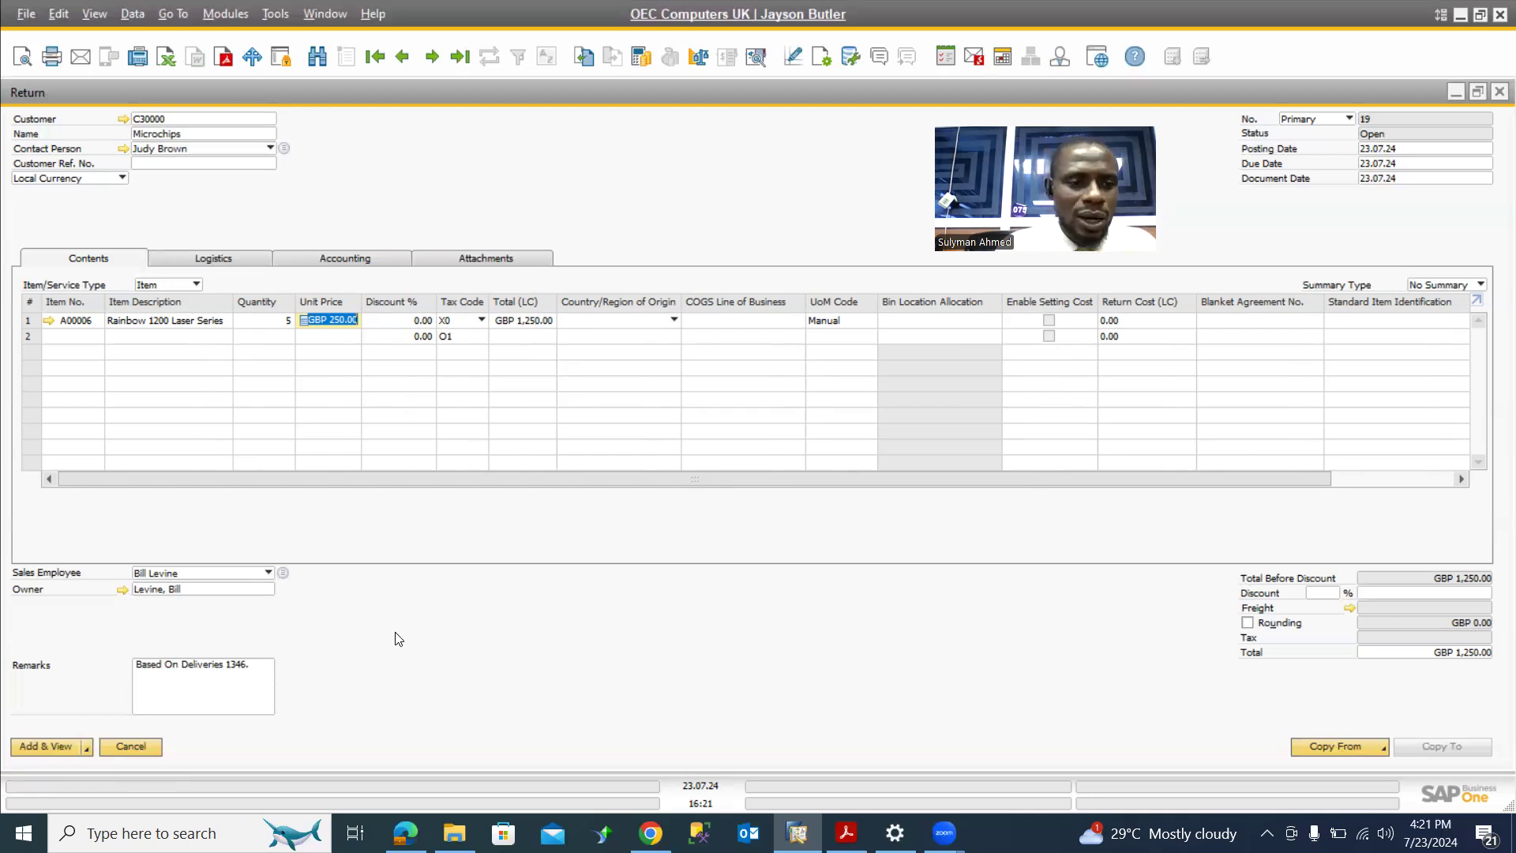
# Step: Add the return with Add & View, accepting the five preselected serial numbers for the printers
pyautogui.click(88, 747)
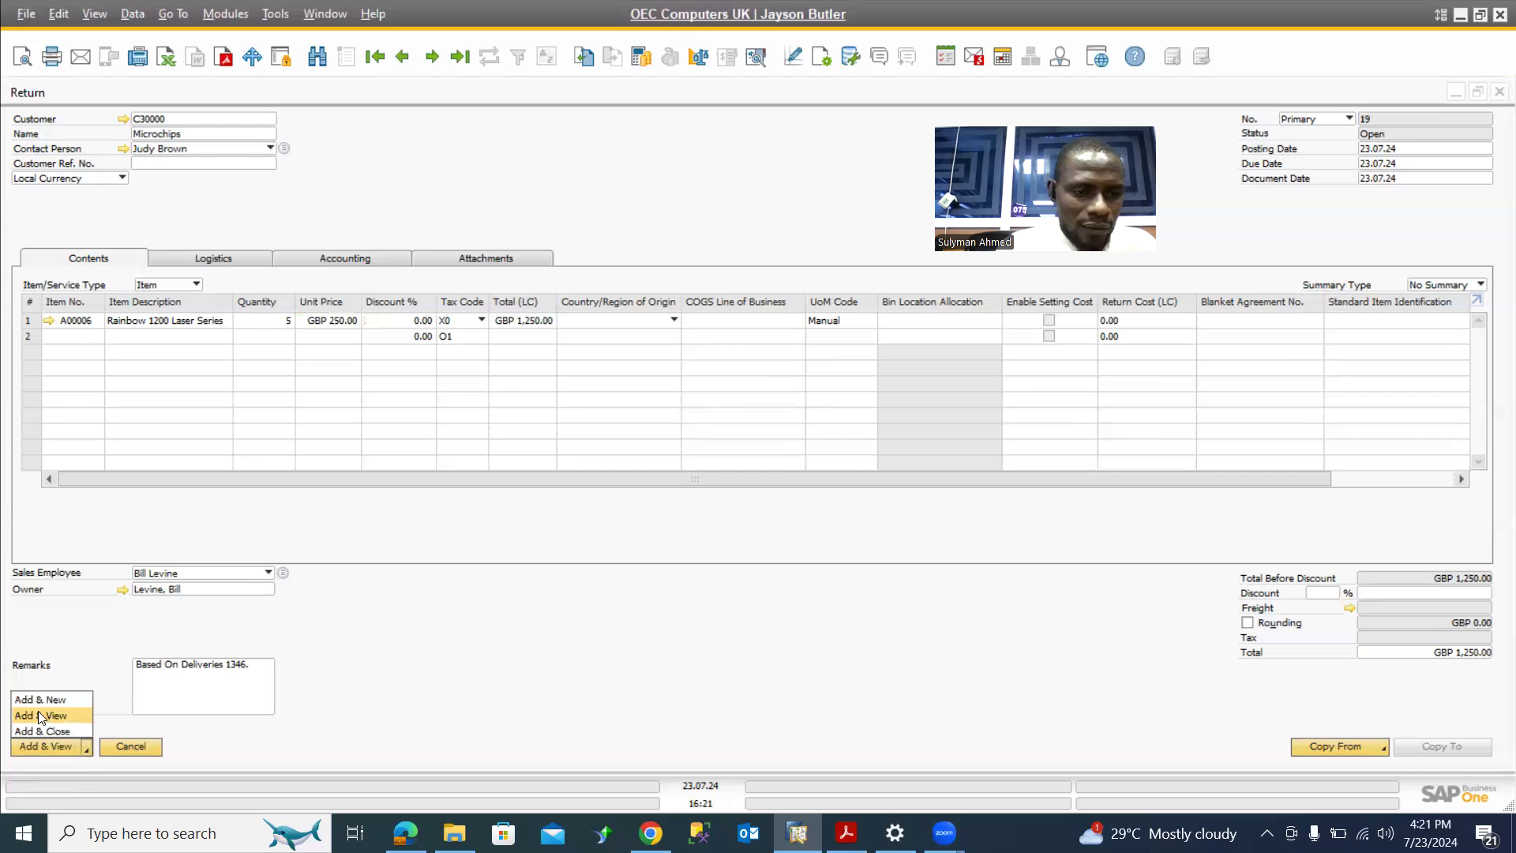
pyautogui.click(64, 719)
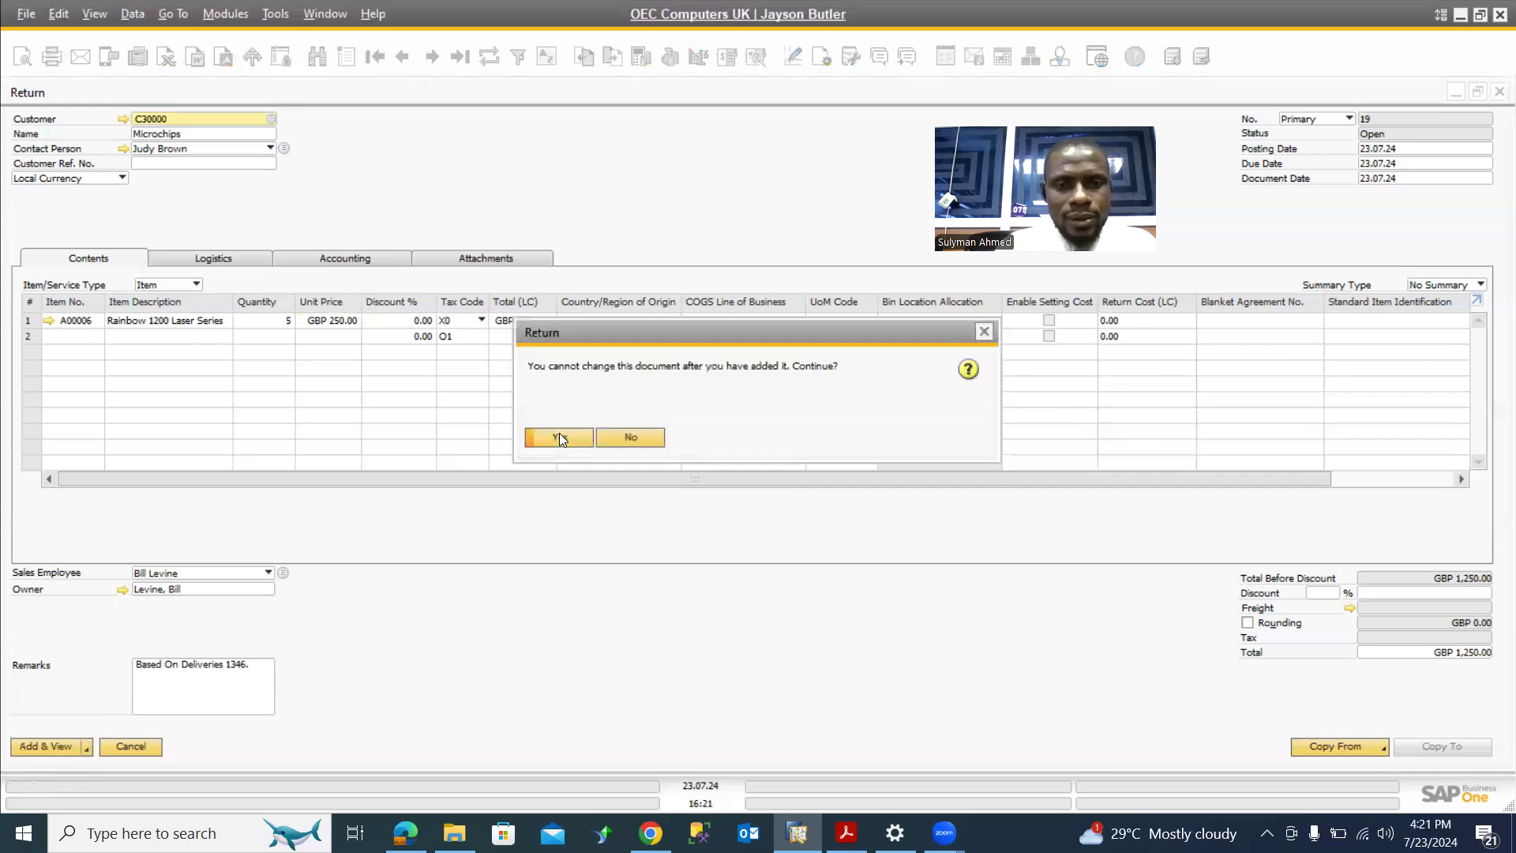
pyautogui.click(559, 433)
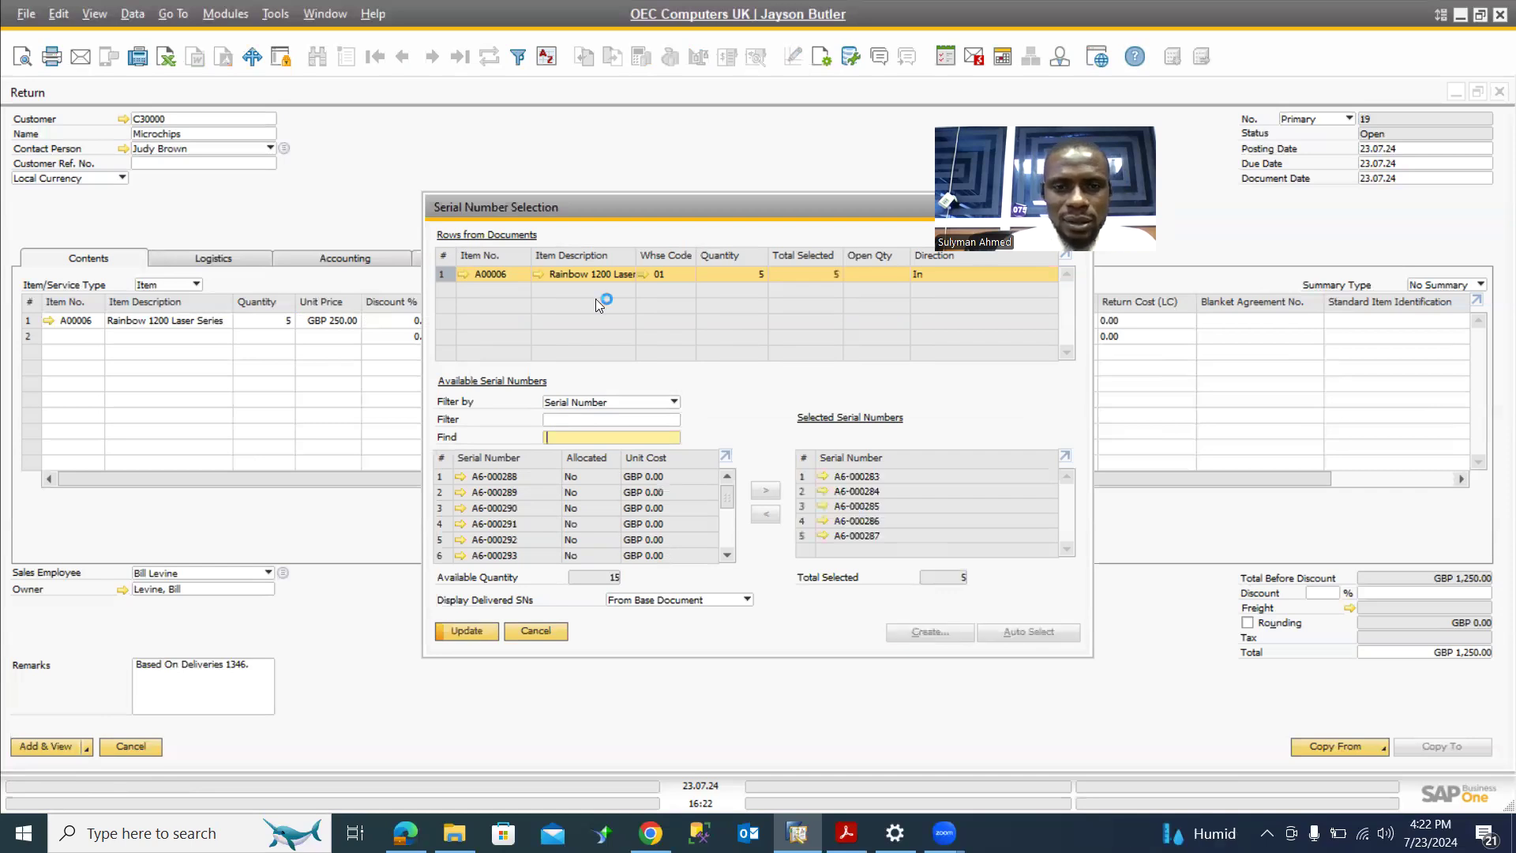
pyautogui.click(463, 631)
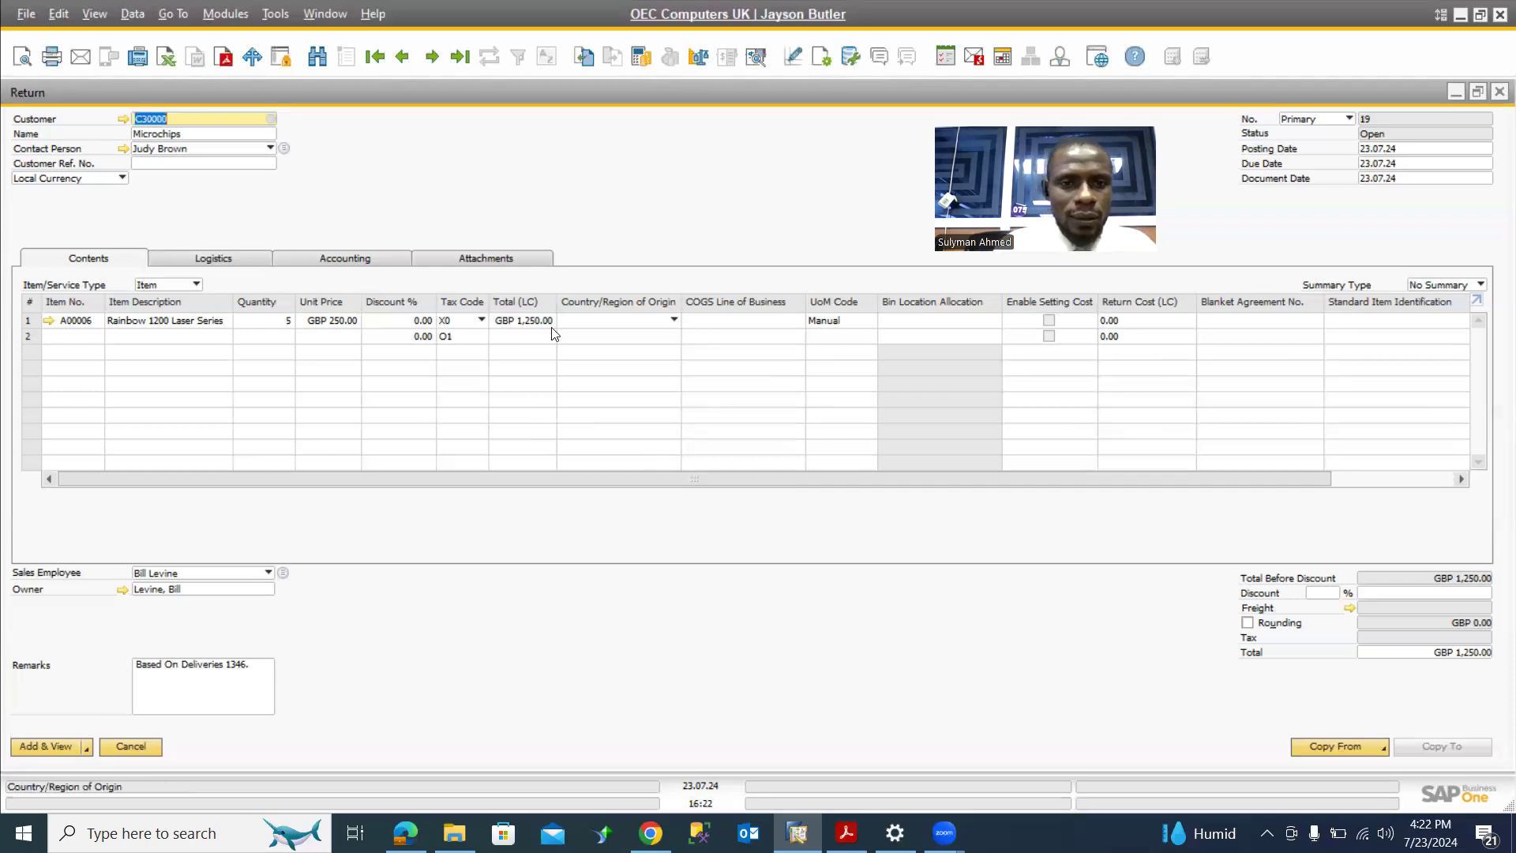
pyautogui.click(40, 745)
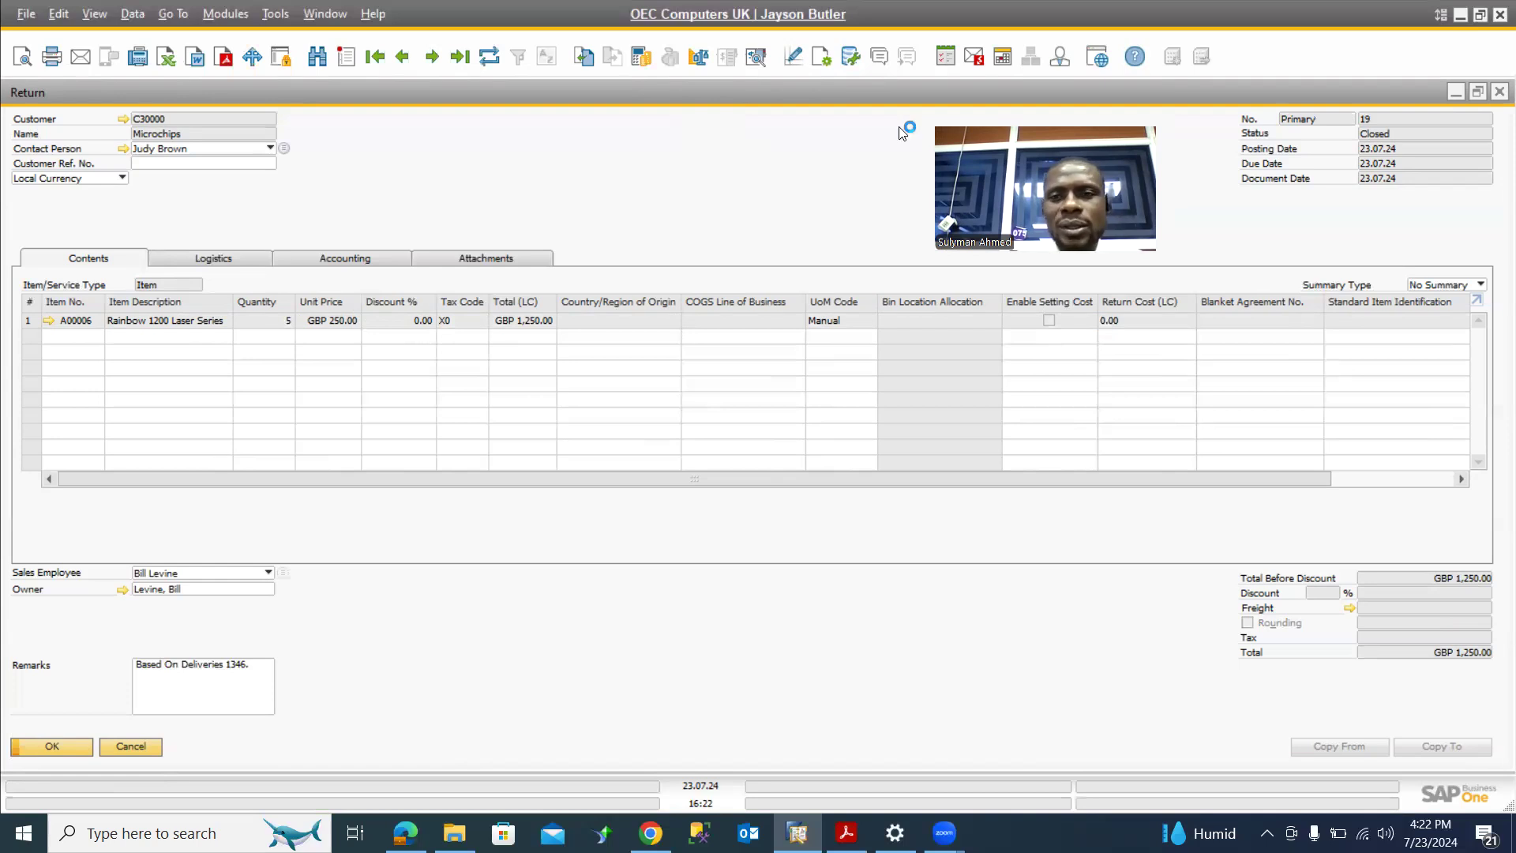
# Step: Open the base delivery document of the added return and maximize its window
pyautogui.rightClick(652, 175)
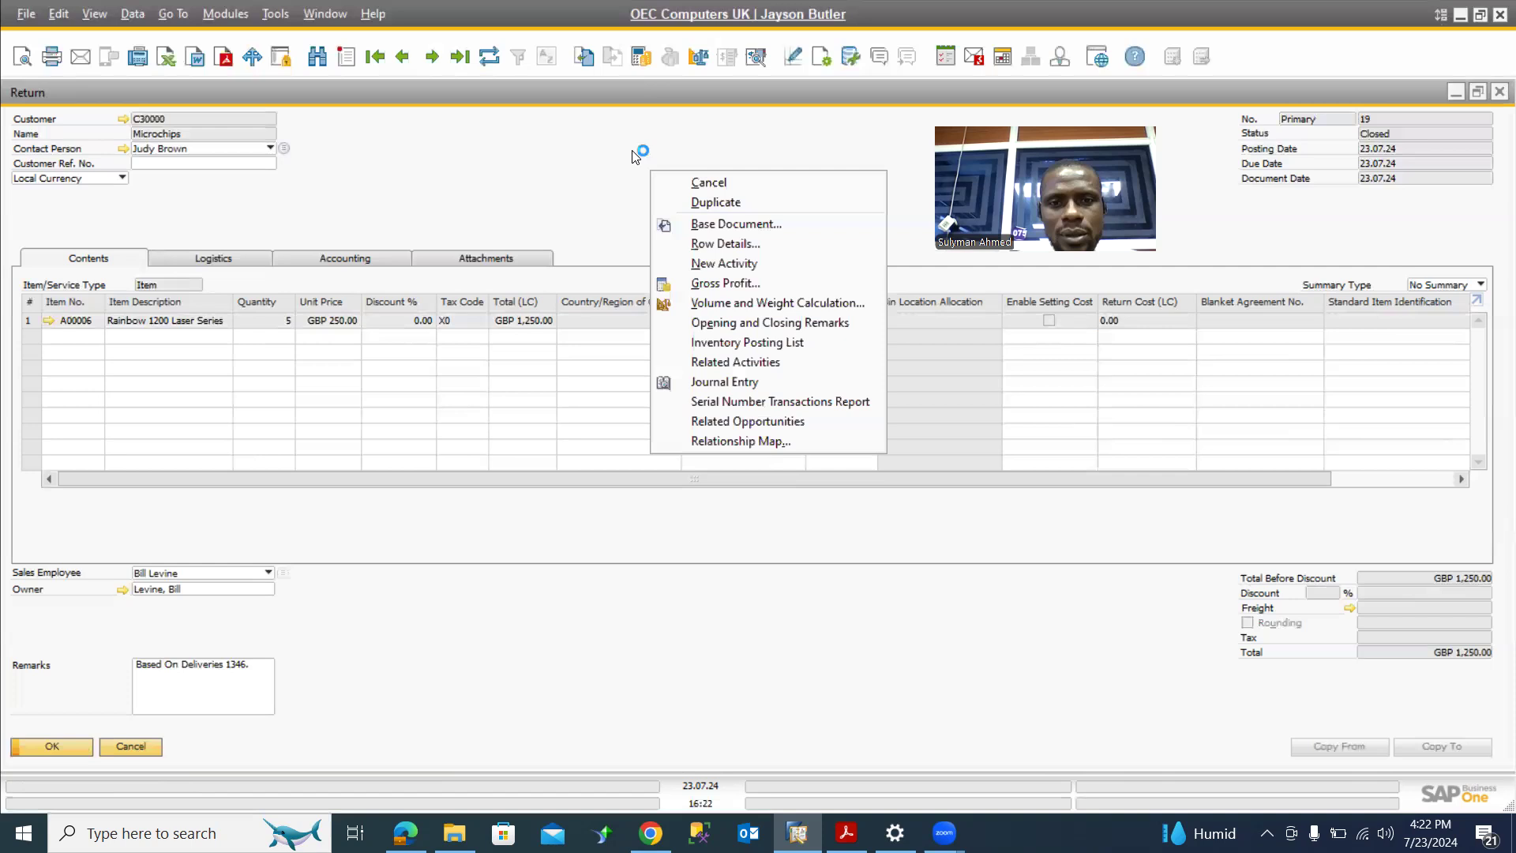
pyautogui.click(729, 440)
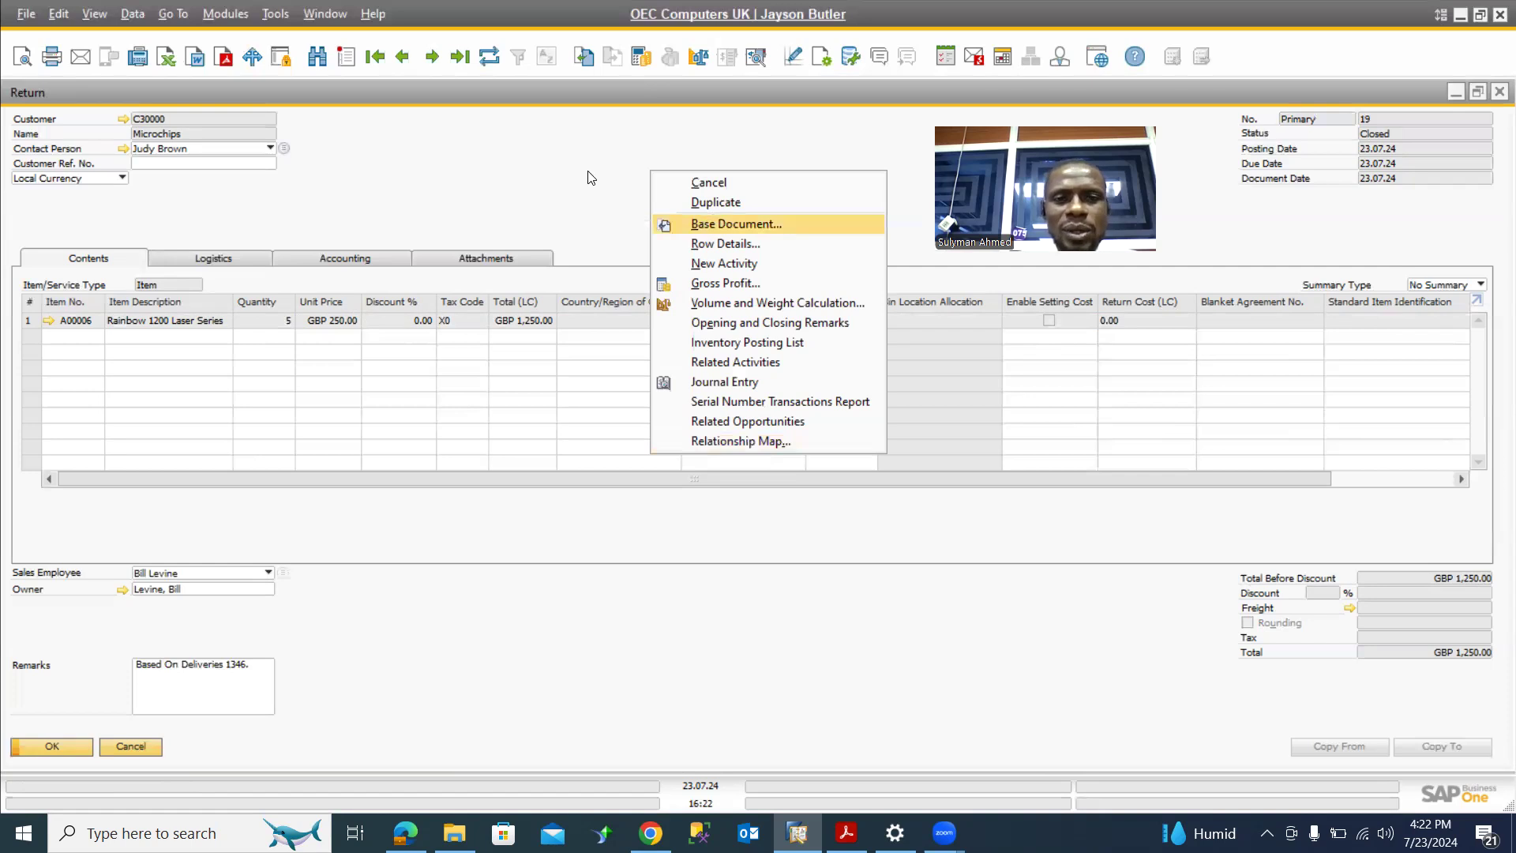
pyautogui.click(745, 224)
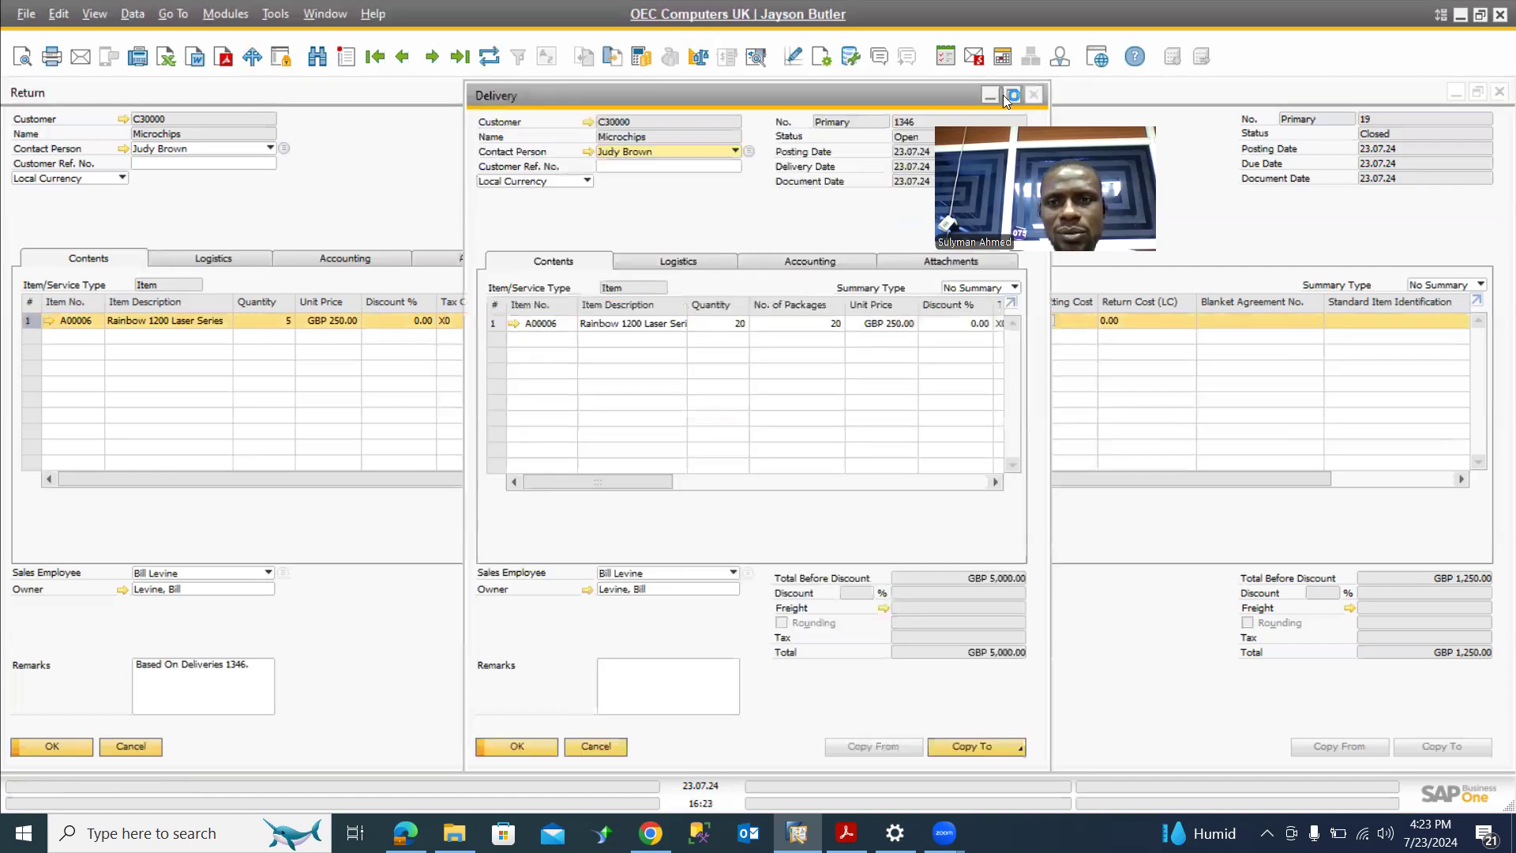
pyautogui.click(1010, 95)
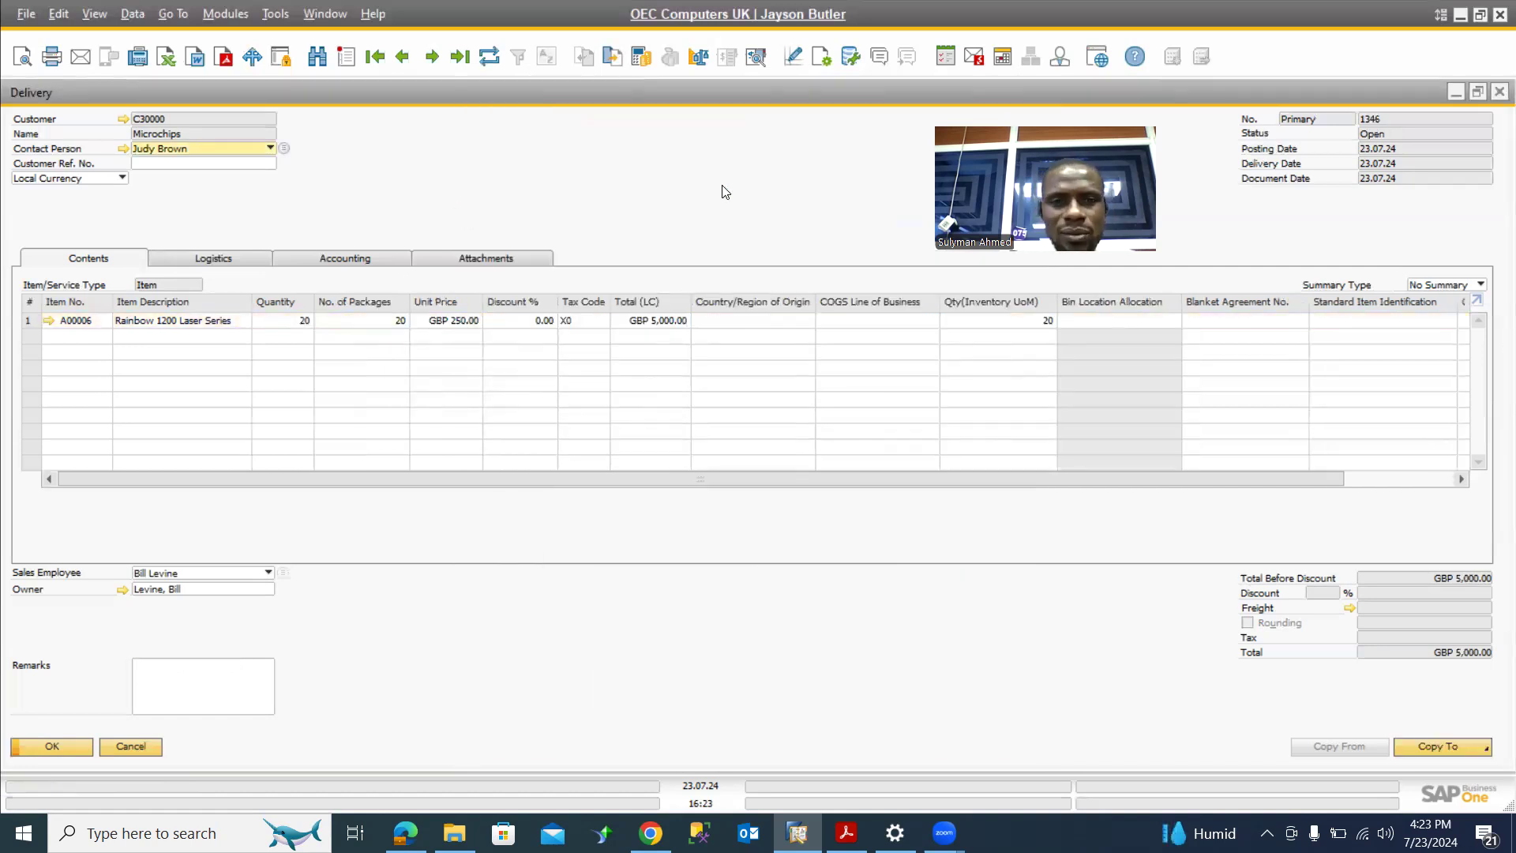
# Step: Examine the delivery's journal entry with the account name column widened to show full names, and close it
pyautogui.rightClick(566, 194)
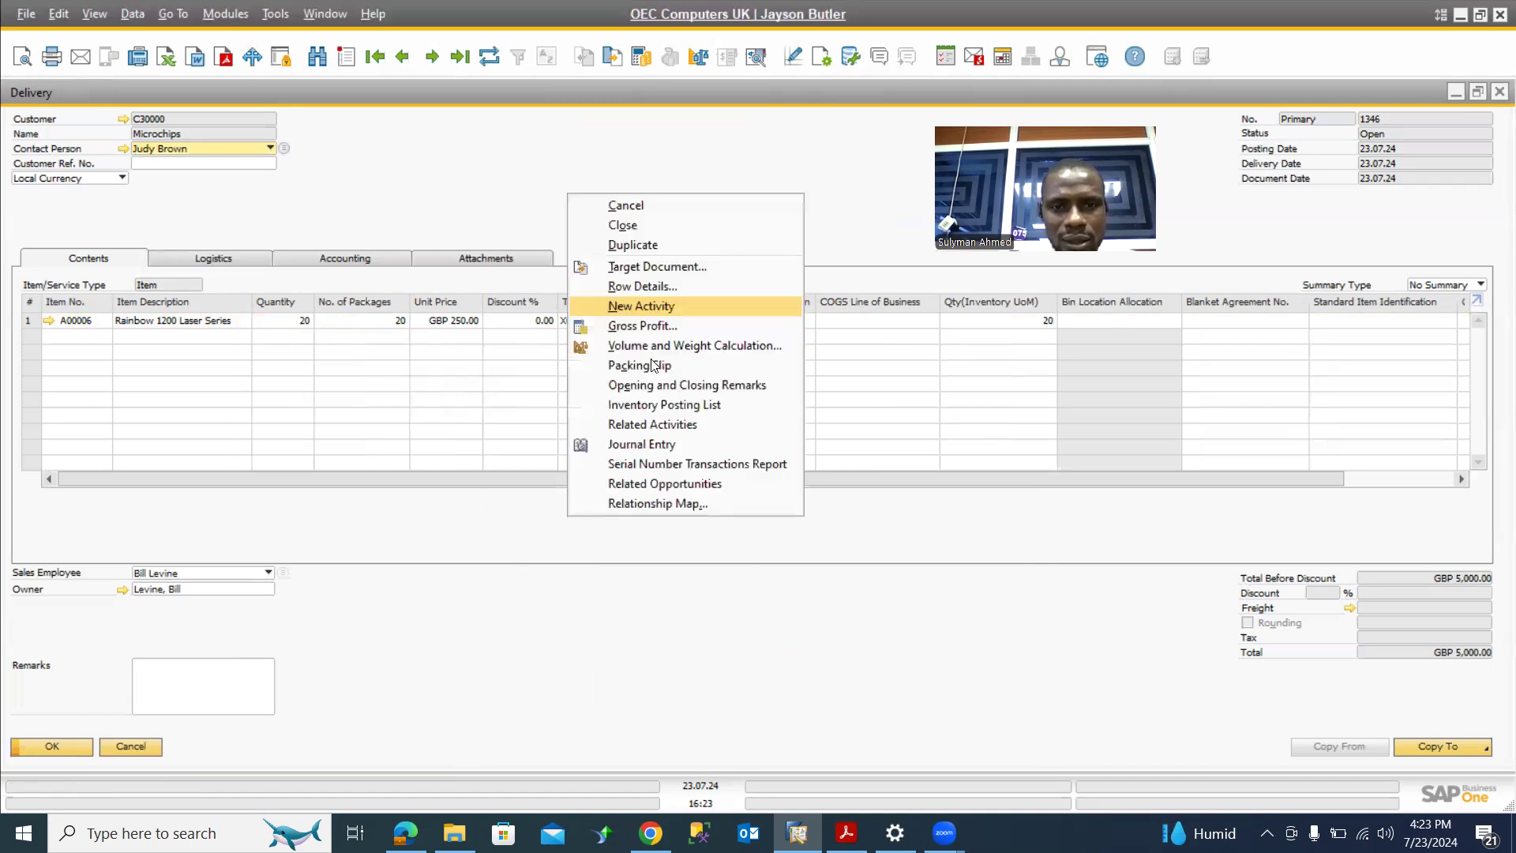
pyautogui.click(630, 445)
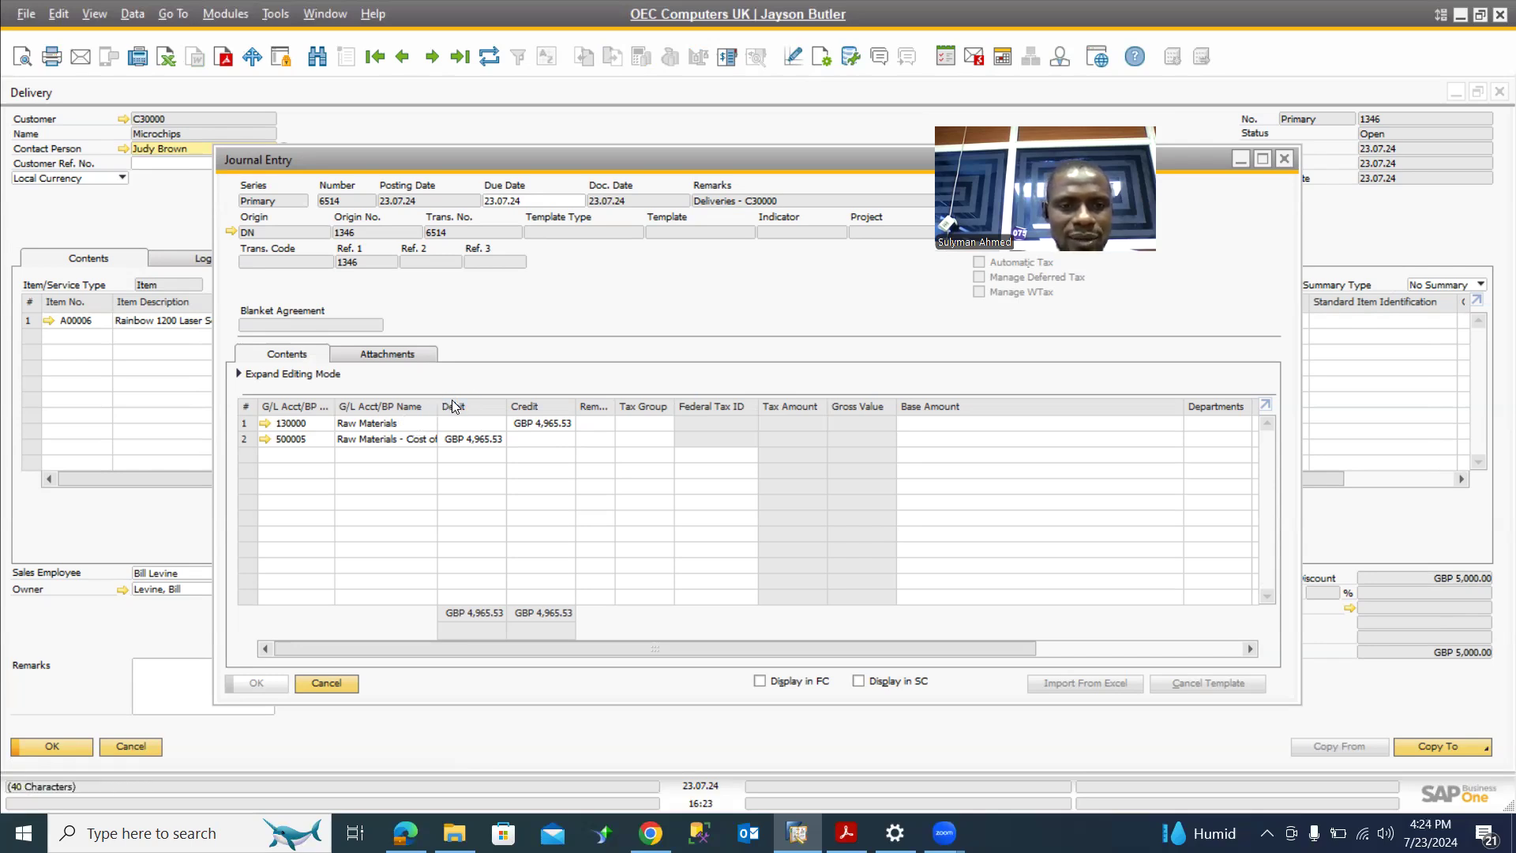
pyautogui.moveTo(436, 403); pyautogui.dragTo(485, 407)
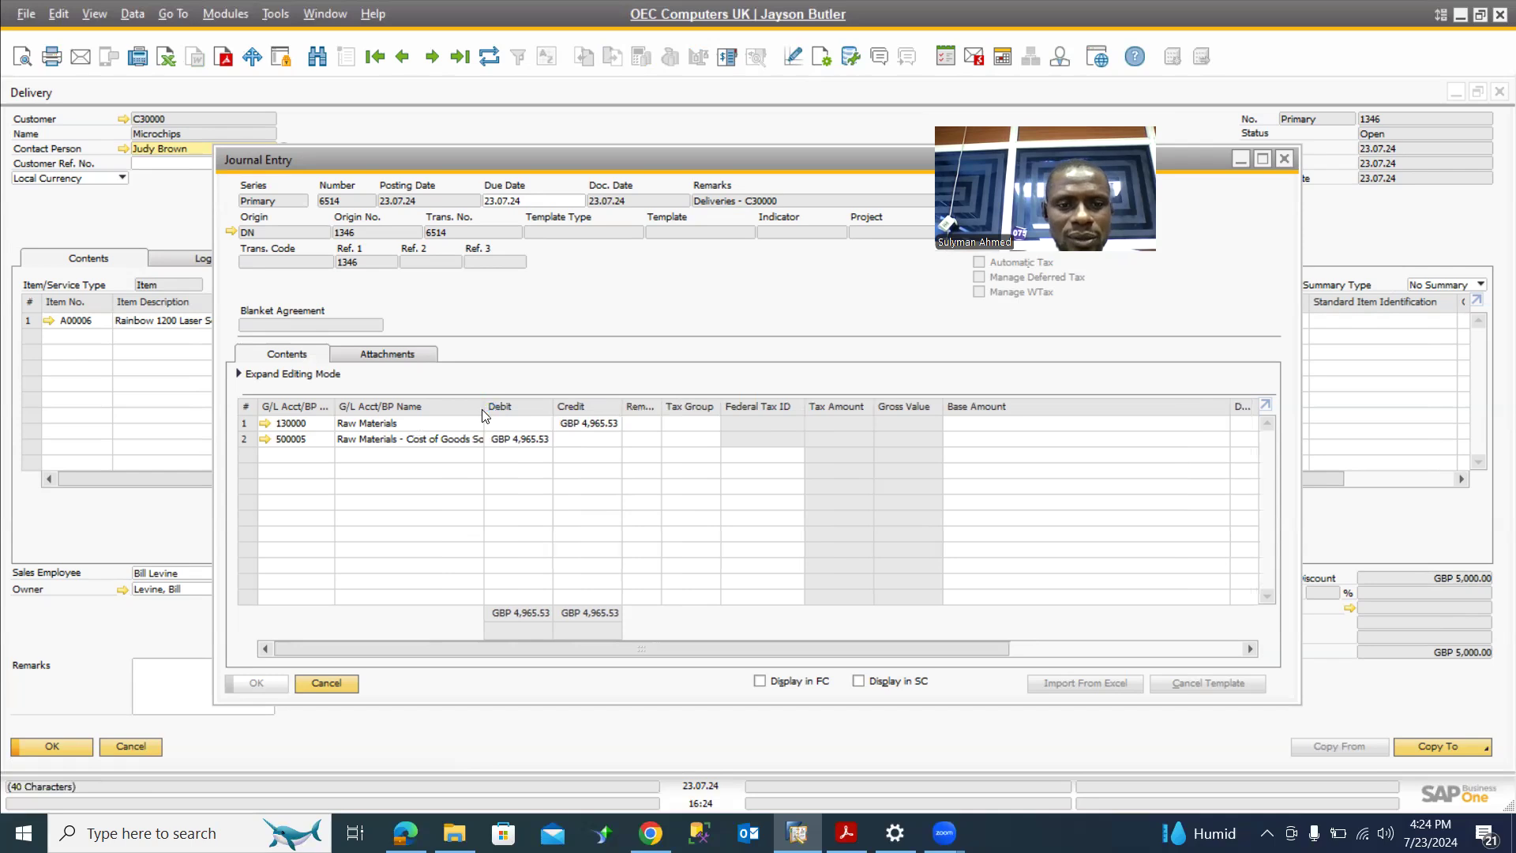
pyautogui.moveTo(485, 411); pyautogui.dragTo(532, 418)
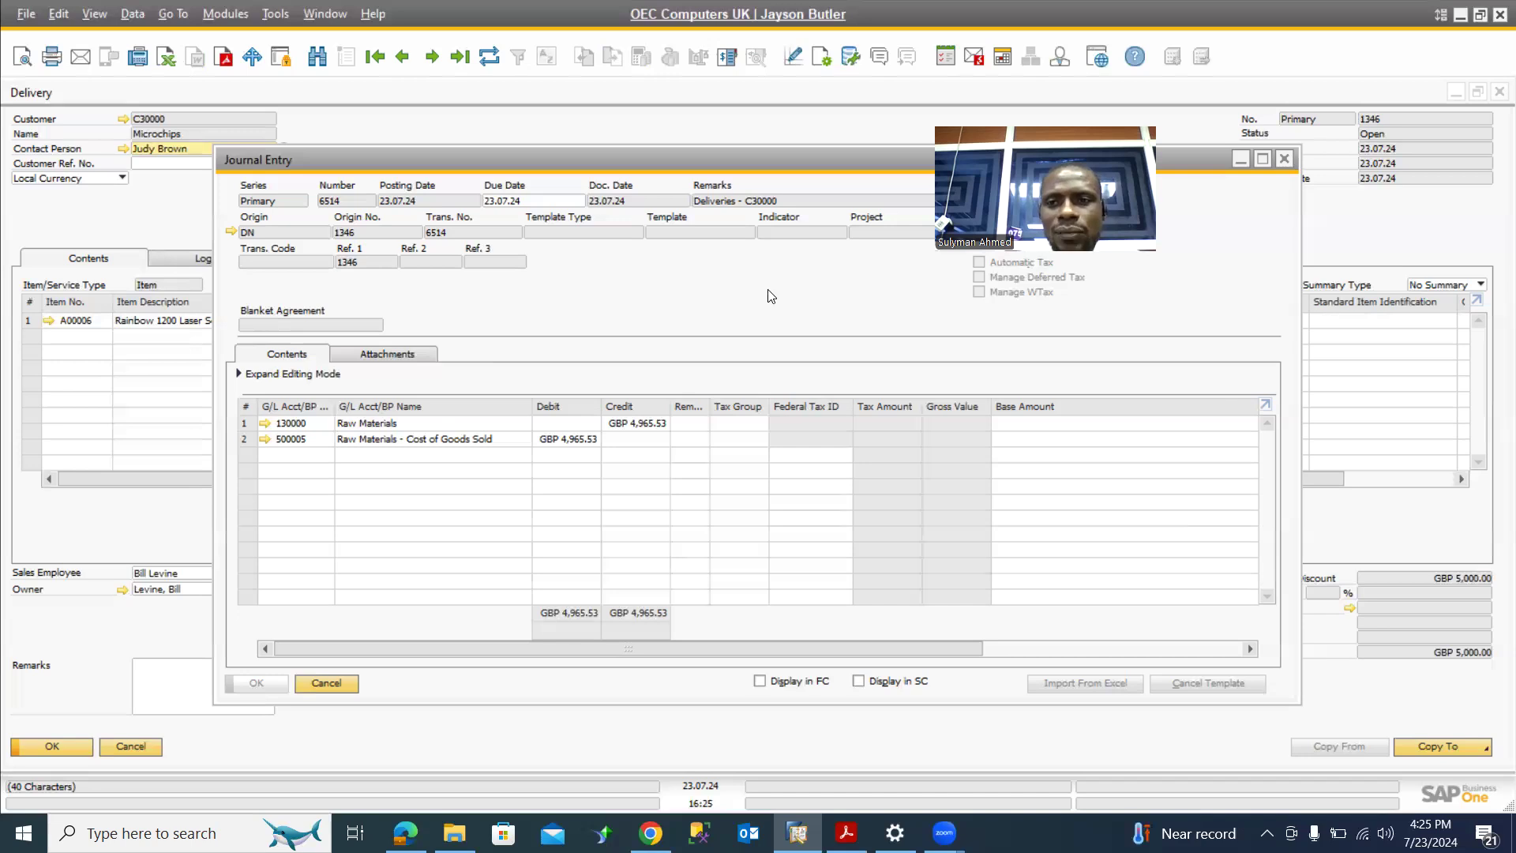
pyautogui.click(1287, 158)
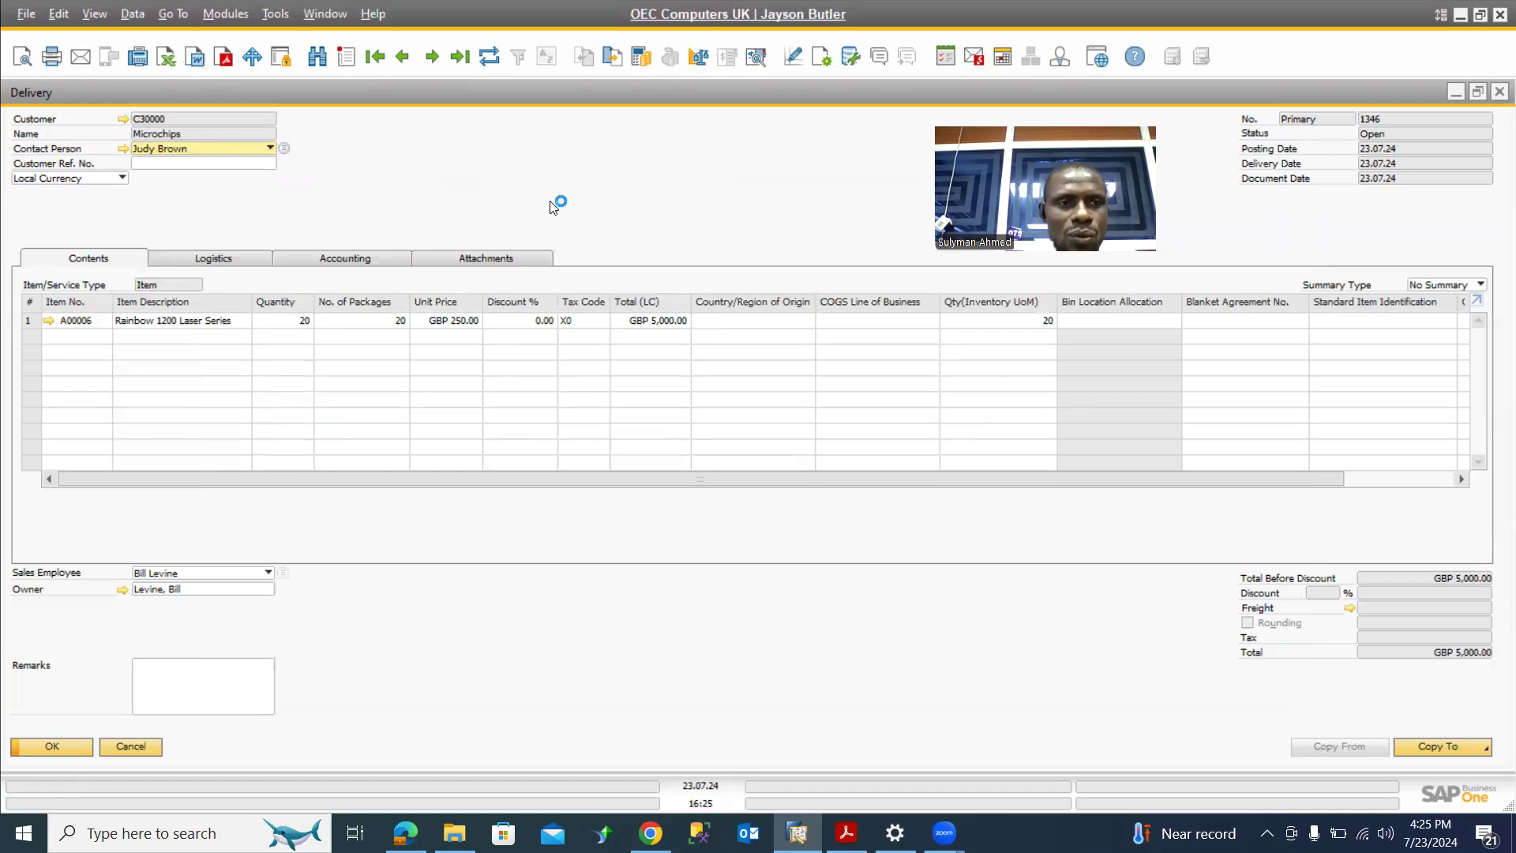
# Step: Go from the delivery to its target return document and open the return's journal entry
pyautogui.rightClick(551, 202)
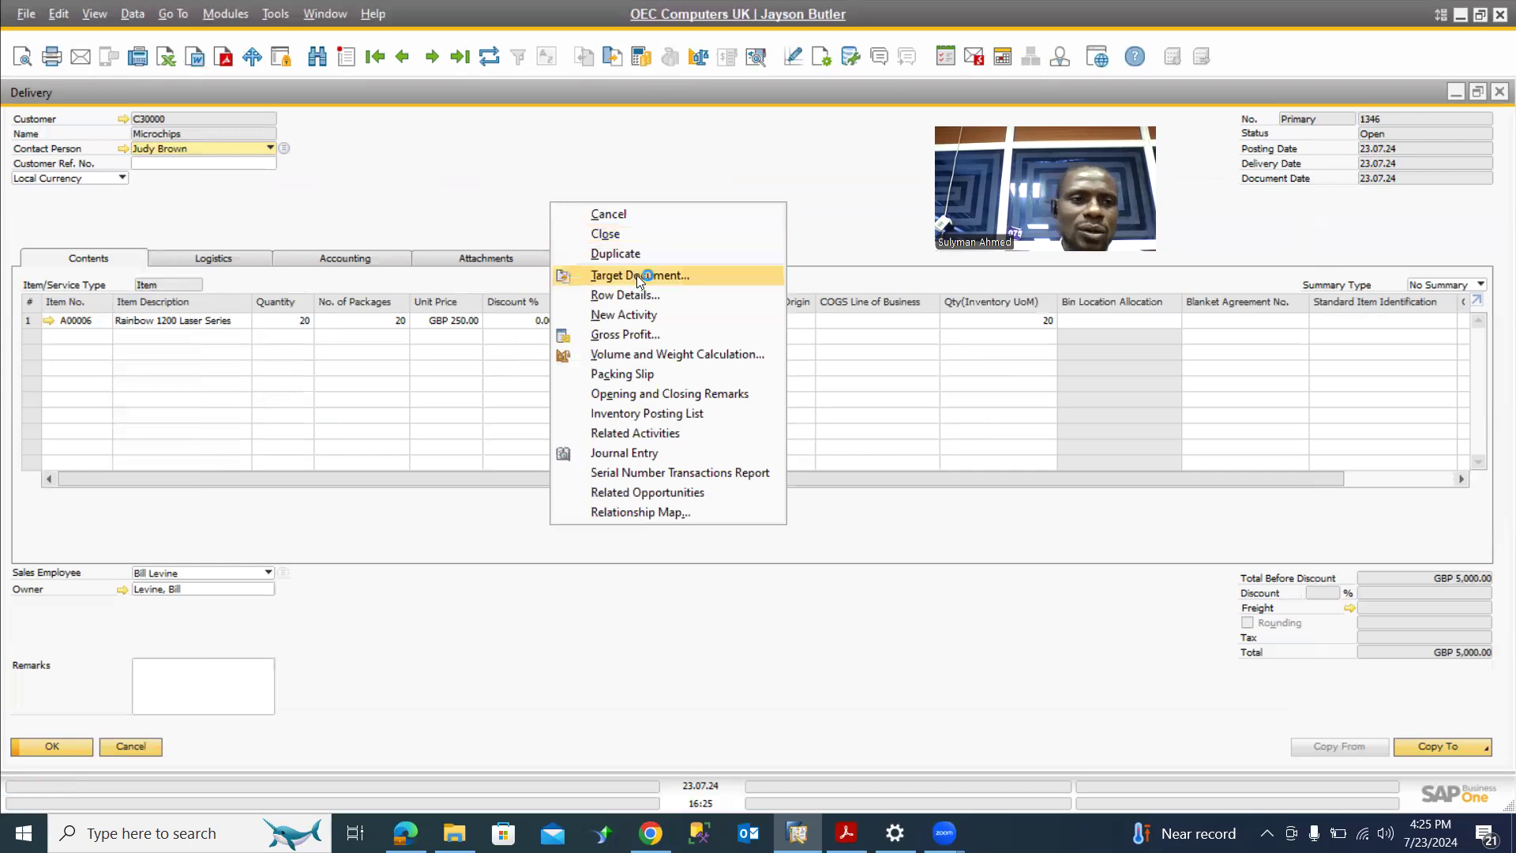
pyautogui.click(637, 274)
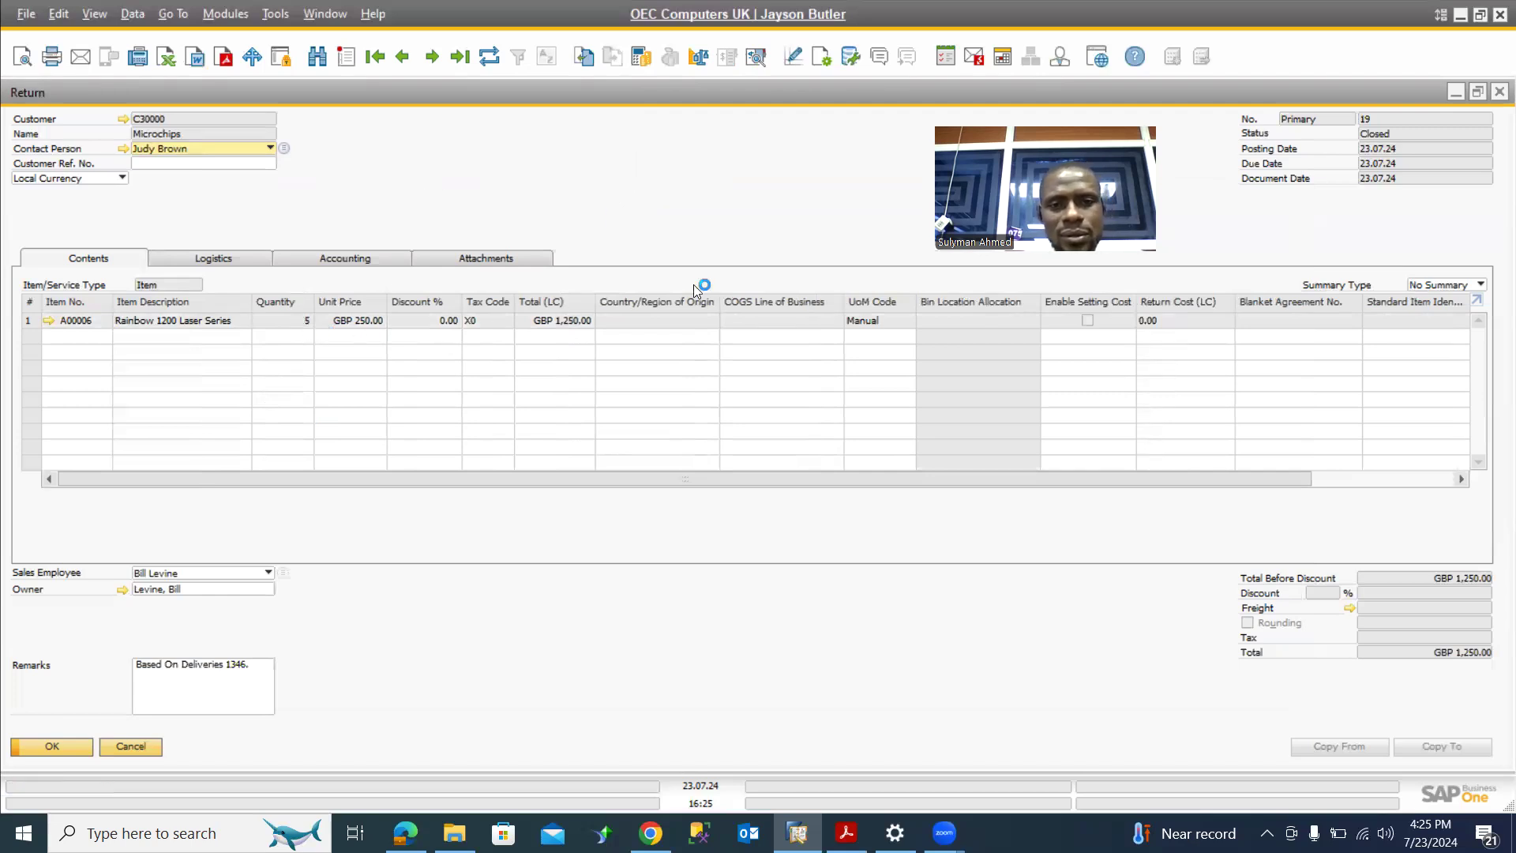
pyautogui.rightClick(641, 208)
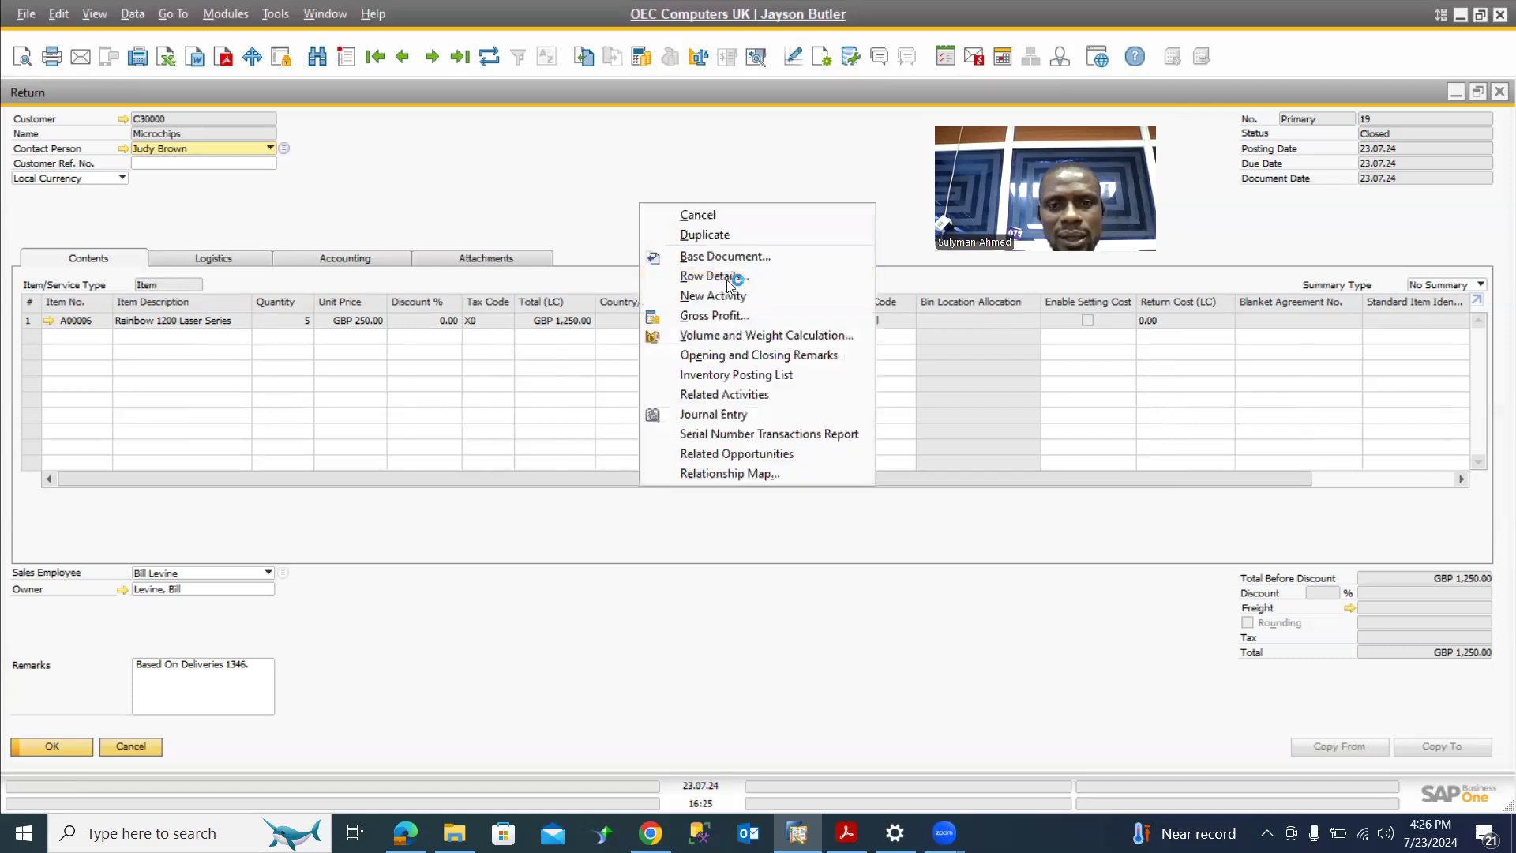
pyautogui.click(708, 411)
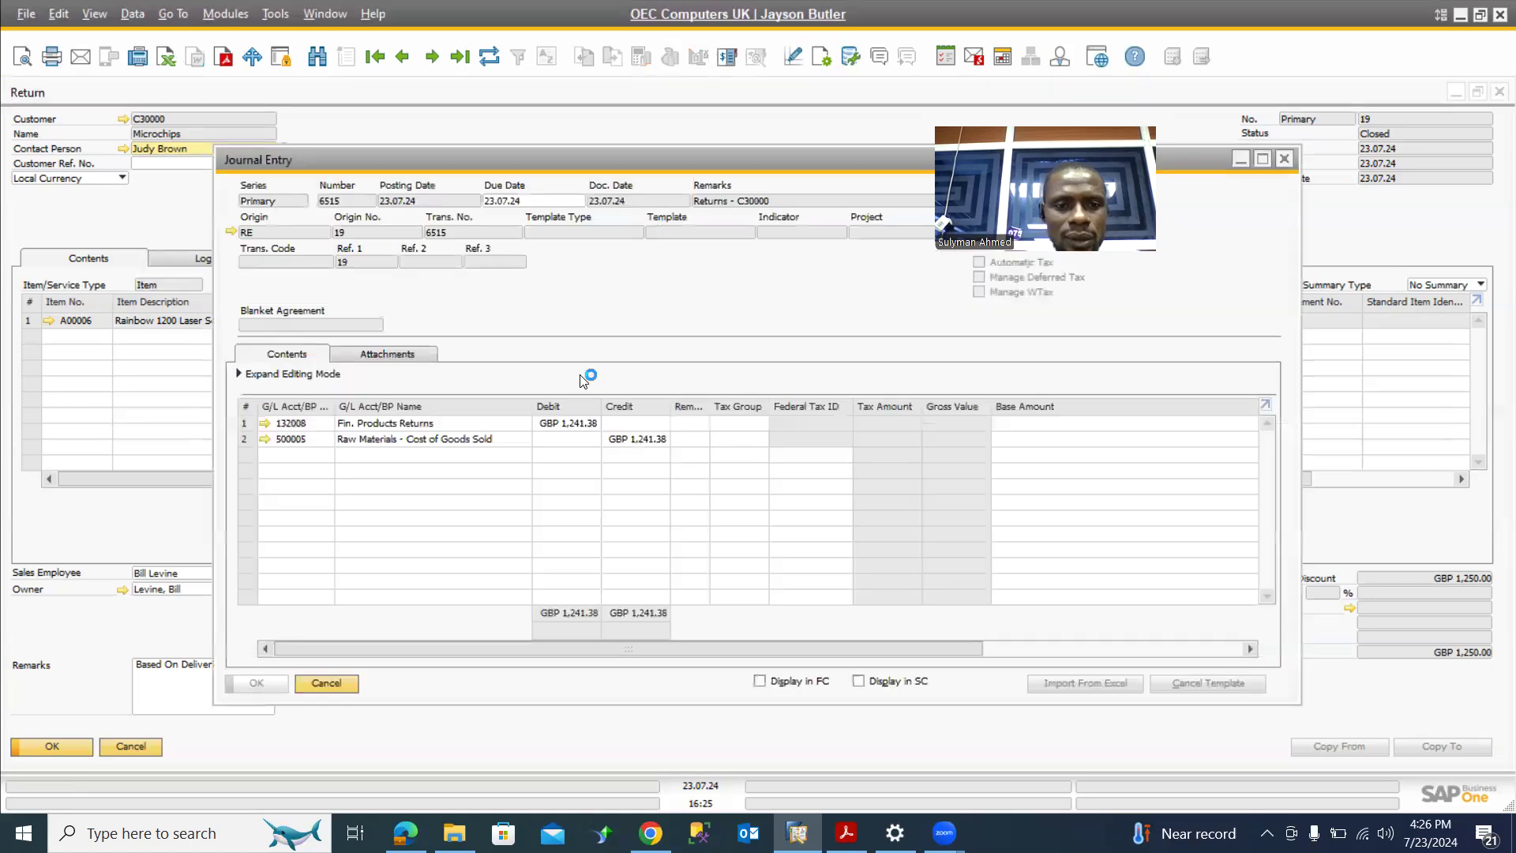